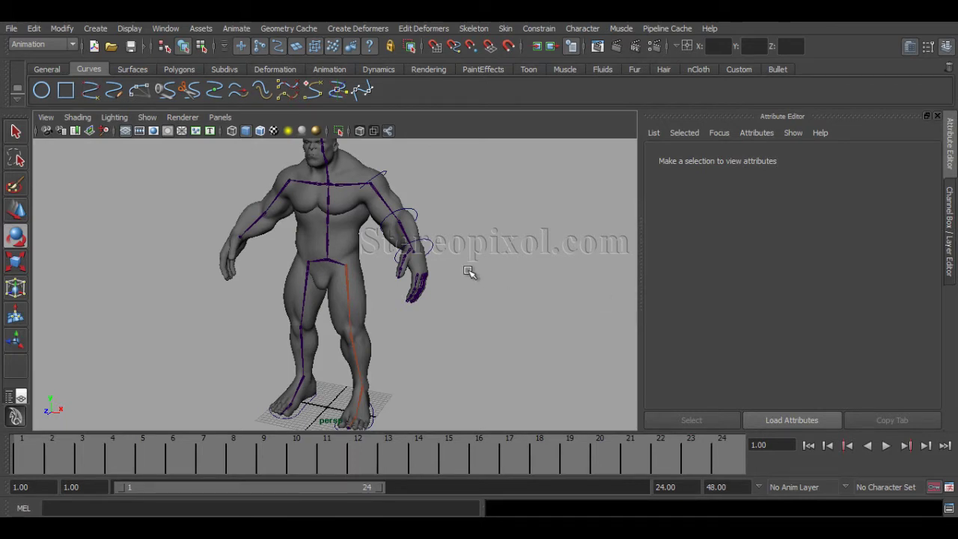
# Step: Orbit, pan and zoom the perspective view onto the left arm's shoulder, elbow and wrist rings
pyautogui.keyDown('alt'); pyautogui.moveTo(469, 272); pyautogui.dragTo(468, 286); pyautogui.keyUp('alt')
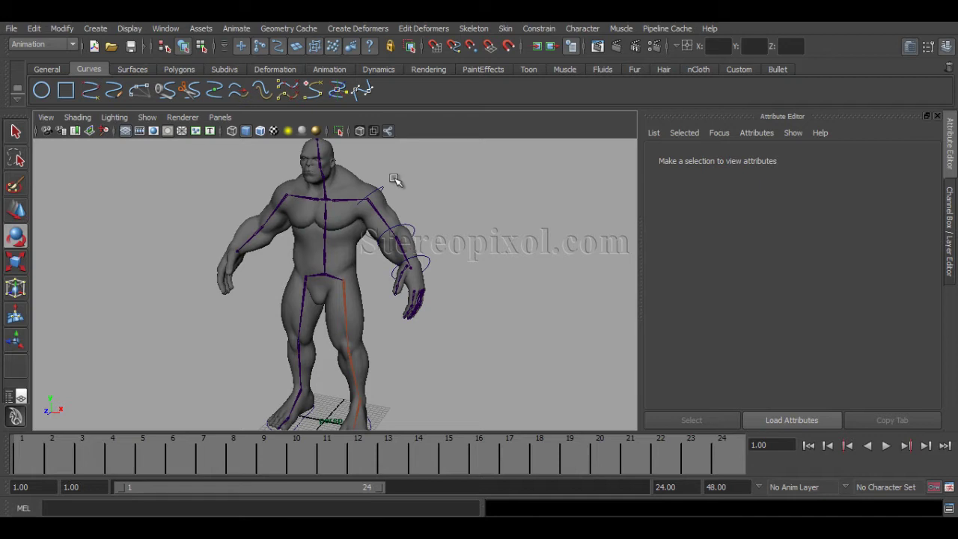
pyautogui.keyDown('alt'); pyautogui.moveTo(357, 238); pyautogui.dragTo(358, 259, button='middle'); pyautogui.keyUp('alt')
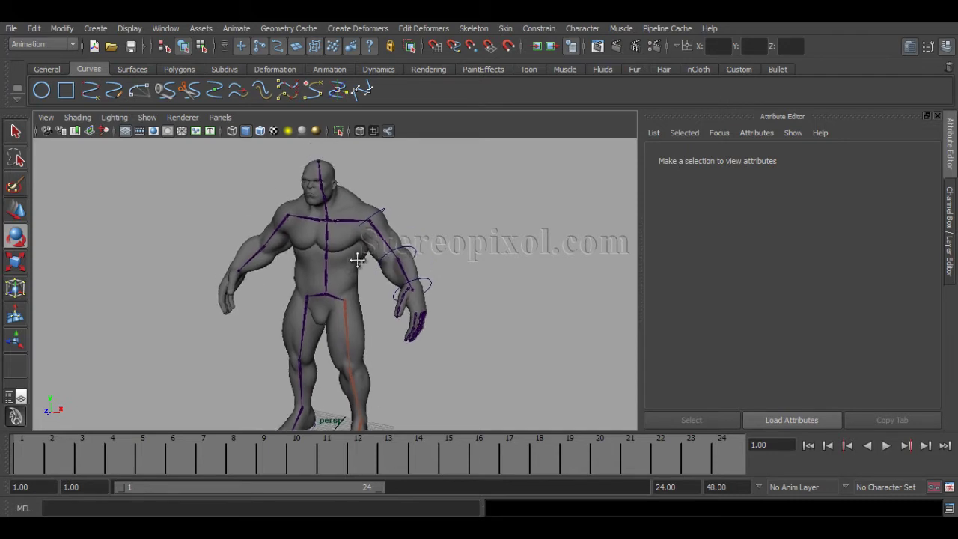
pyautogui.scroll(4, 396, 257)
pyautogui.scroll(-2, 445, 250)
pyautogui.keyDown('alt'); pyautogui.moveTo(444, 250); pyautogui.dragTo(401, 233); pyautogui.keyUp('alt')
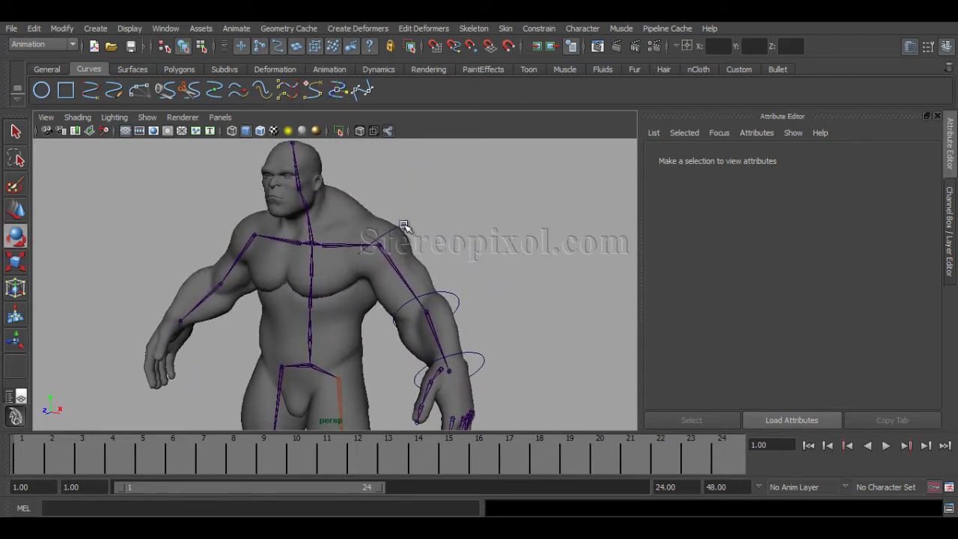
# Step: Select the shoulder and wrist FK controls in turn to inspect them
pyautogui.click(413, 265)
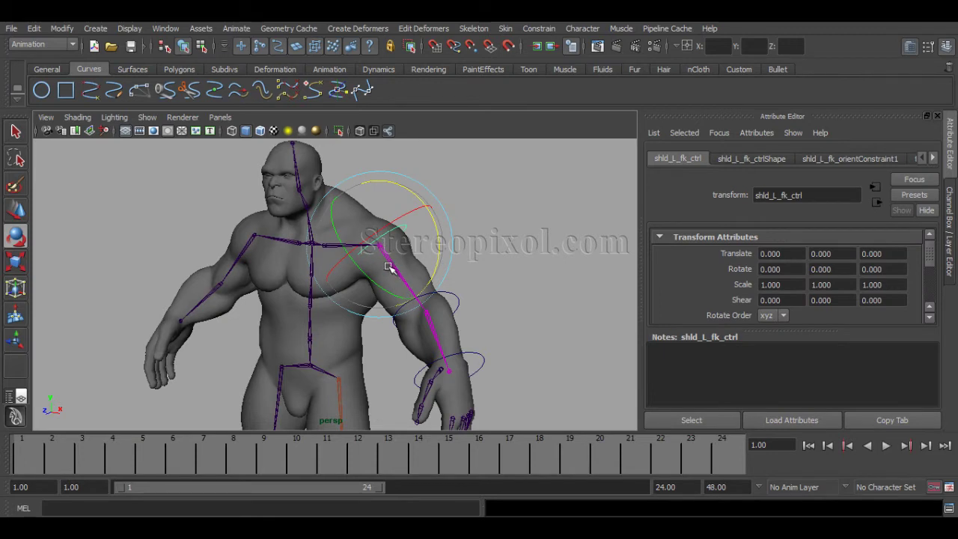
pyautogui.keyDown('alt'); pyautogui.moveTo(487, 322); pyautogui.dragTo(478, 296, button='middle'); pyautogui.keyUp('alt')
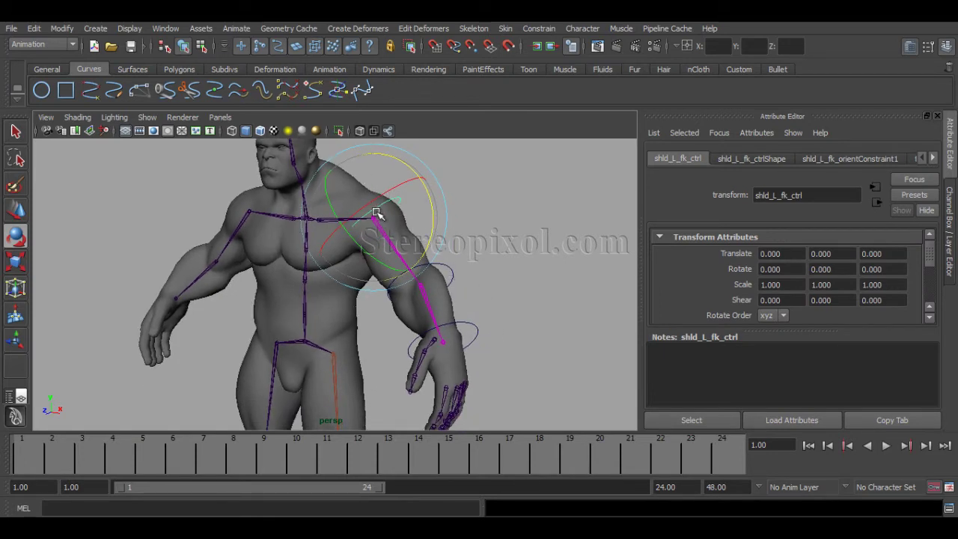
pyautogui.click(455, 276)
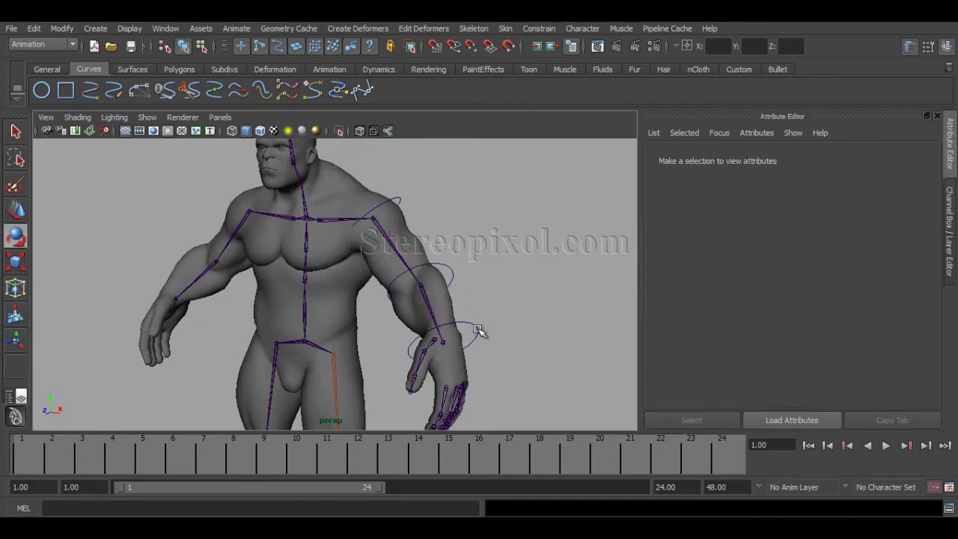
pyautogui.click(476, 331)
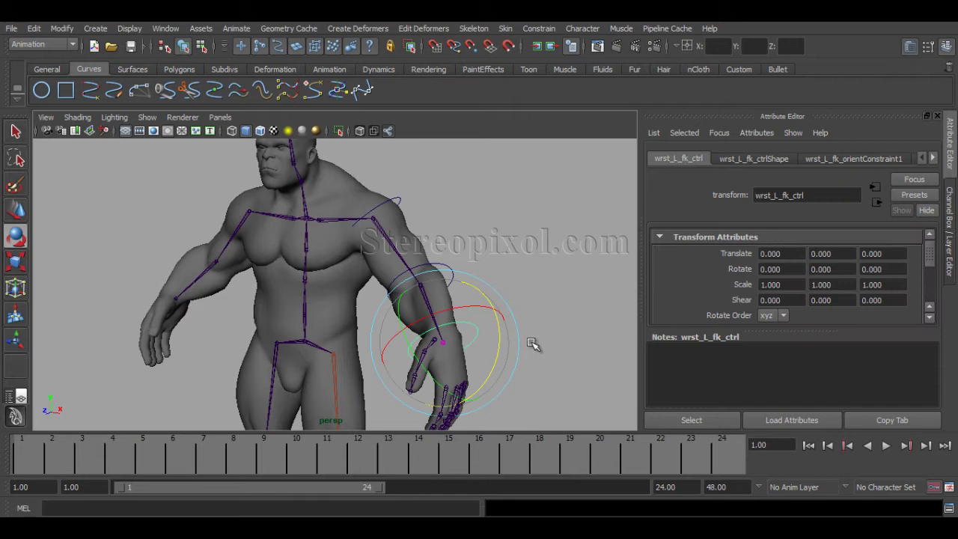
pyautogui.click(397, 199)
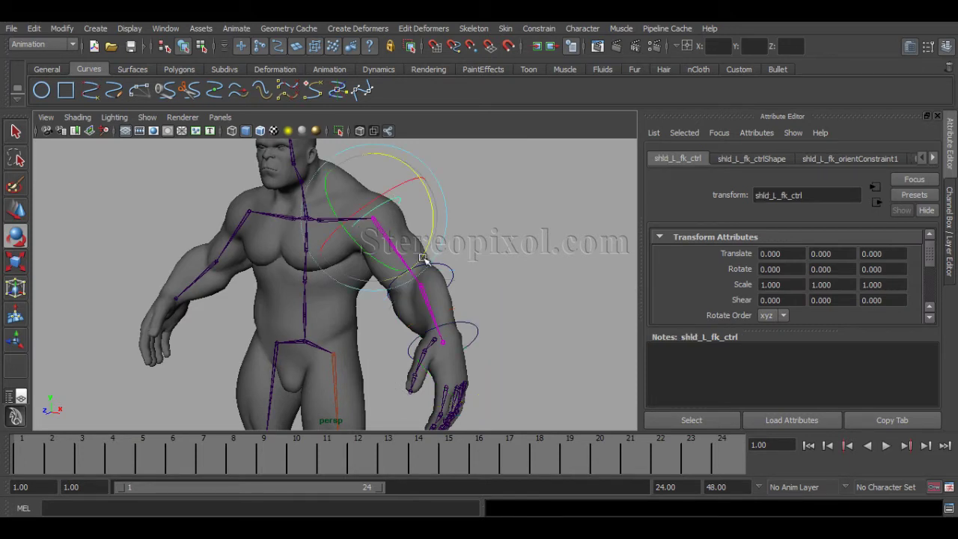
# Step: Reframe the view from the full body back onto the torso and left arm
pyautogui.keyDown('alt'); pyautogui.moveTo(473, 322); pyautogui.dragTo(515, 327); pyautogui.keyUp('alt')
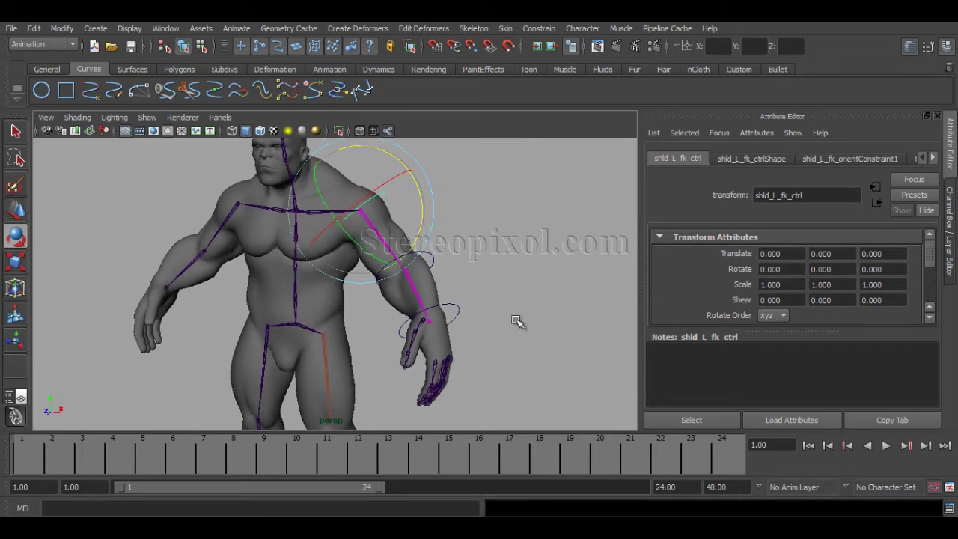
pyautogui.moveTo(449, 317)
pyautogui.keyDown('alt'); pyautogui.mouseDown(button='middle')
pyautogui.moveTo(444, 291)
pyautogui.moveTo(453, 333)
pyautogui.moveTo(436, 332)
pyautogui.moveTo(442, 353)
pyautogui.moveTo(455, 310)
pyautogui.mouseUp(button='middle'); pyautogui.keyUp('alt')
pyautogui.keyDown('alt'); pyautogui.moveTo(496, 317); pyautogui.dragTo(393, 312, button='right'); pyautogui.keyUp('alt')
pyautogui.keyDown('alt'); pyautogui.moveTo(394, 312); pyautogui.dragTo(399, 324); pyautogui.keyUp('alt')
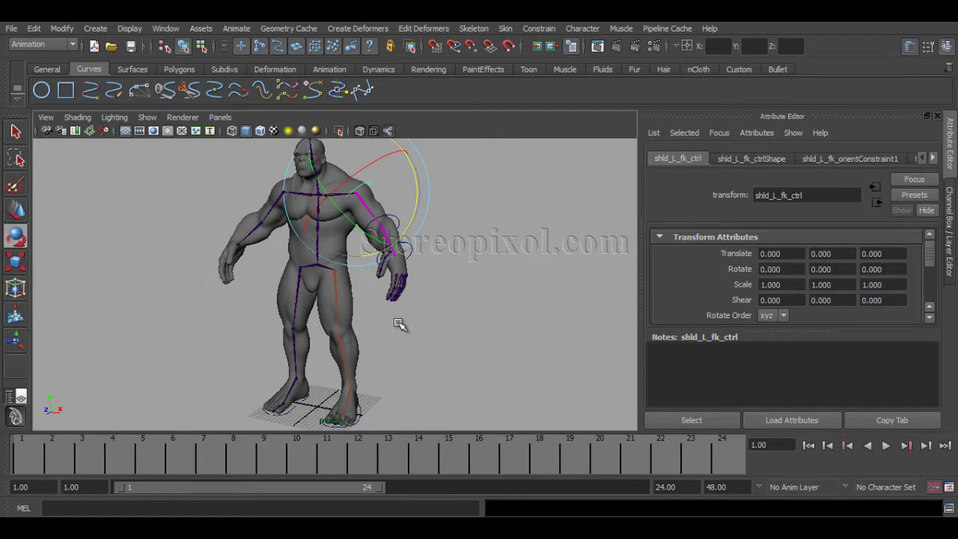
pyautogui.keyDown('alt'); pyautogui.moveTo(399, 323); pyautogui.dragTo(396, 329, button='middle'); pyautogui.keyUp('alt')
pyautogui.keyDown('alt'); pyautogui.moveTo(398, 332); pyautogui.dragTo(447, 325, button='right'); pyautogui.keyUp('alt')
pyautogui.keyDown('alt'); pyautogui.moveTo(447, 326); pyautogui.dragTo(395, 167); pyautogui.keyUp('alt')
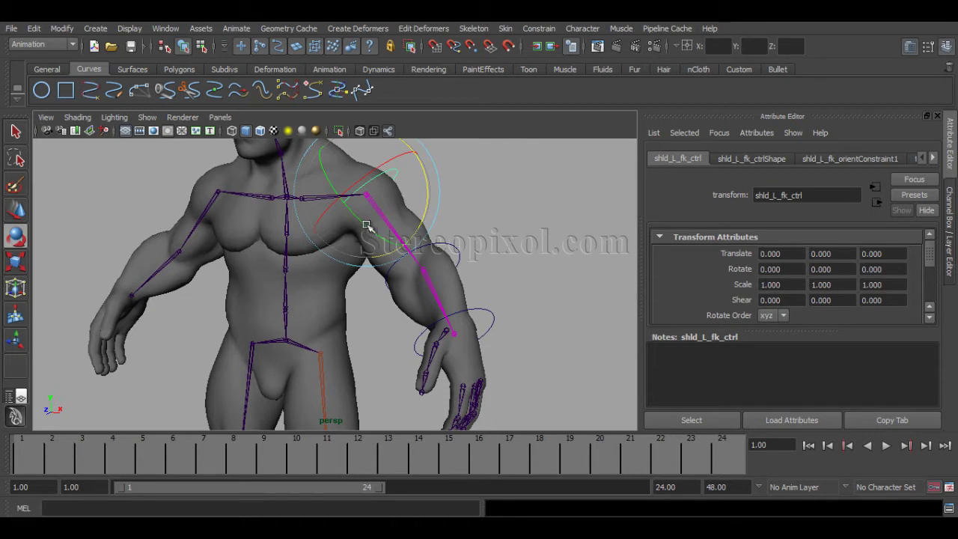
# Step: Test-rotate shld_L_fk_ctrl, undo it, and select the elb_L_fk_ctrl curve
pyautogui.moveTo(367, 224); pyautogui.dragTo(314, 185)
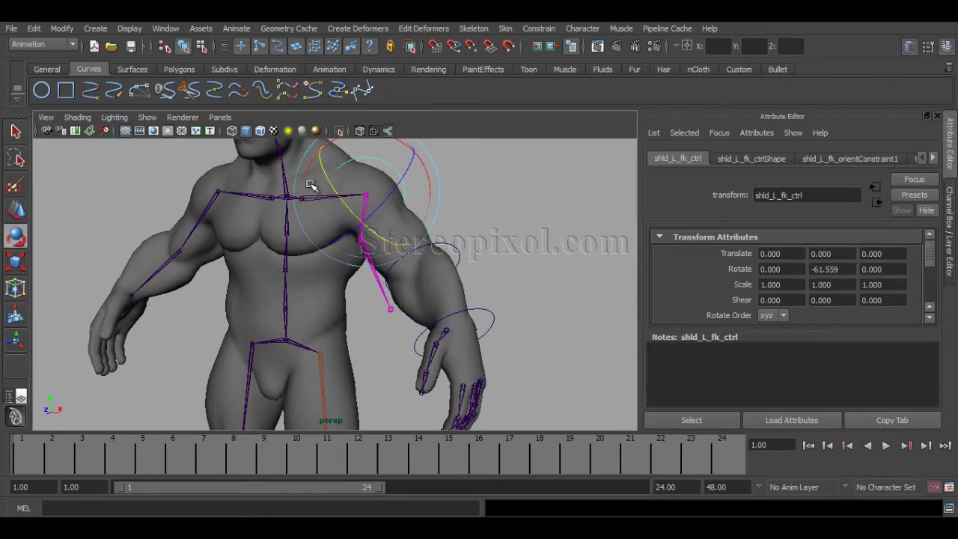
pyautogui.hotkey('ctrl', 'z')
pyautogui.click(429, 292)
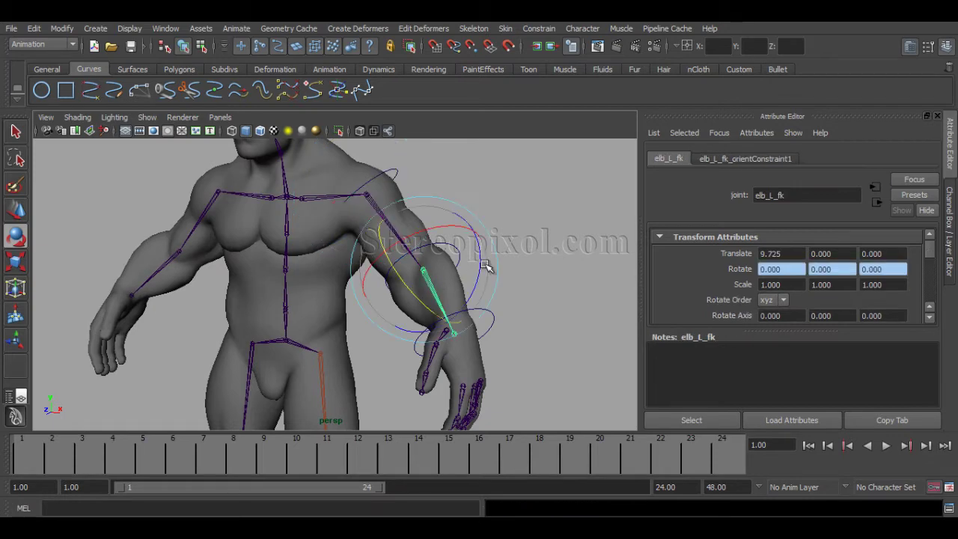
pyautogui.click(572, 269)
pyautogui.click(458, 250)
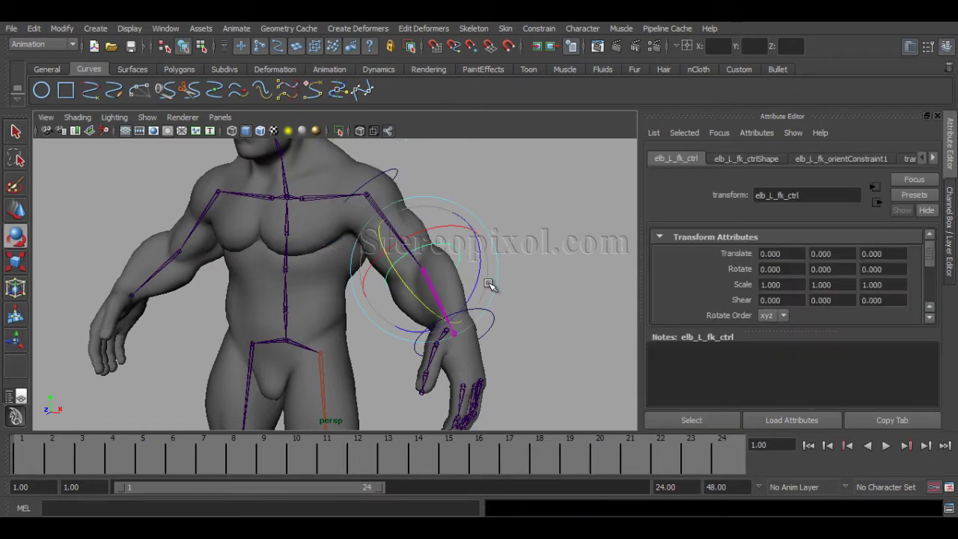
pyautogui.hotkey('ctrl', 'a')
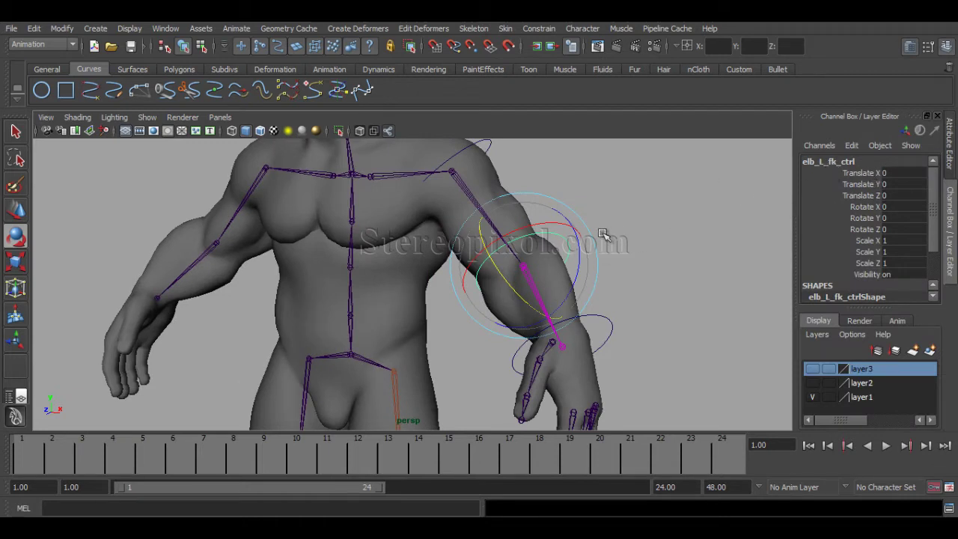
pyautogui.moveTo(506, 281); pyautogui.dragTo(488, 217)
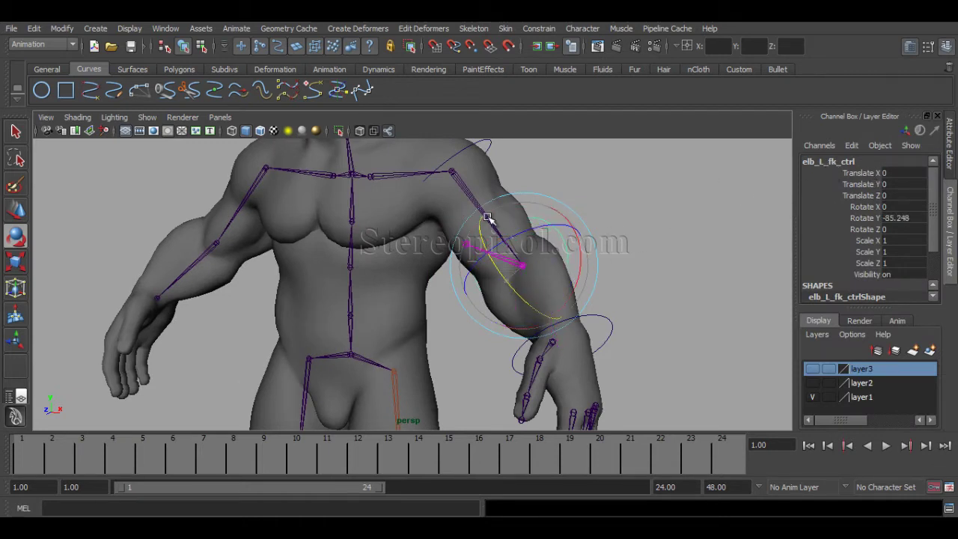
pyautogui.hotkey('ctrl', 'z')
pyautogui.click(605, 251)
pyautogui.keyDown('alt'); pyautogui.moveTo(605, 251); pyautogui.dragTo(615, 243); pyautogui.keyUp('alt')
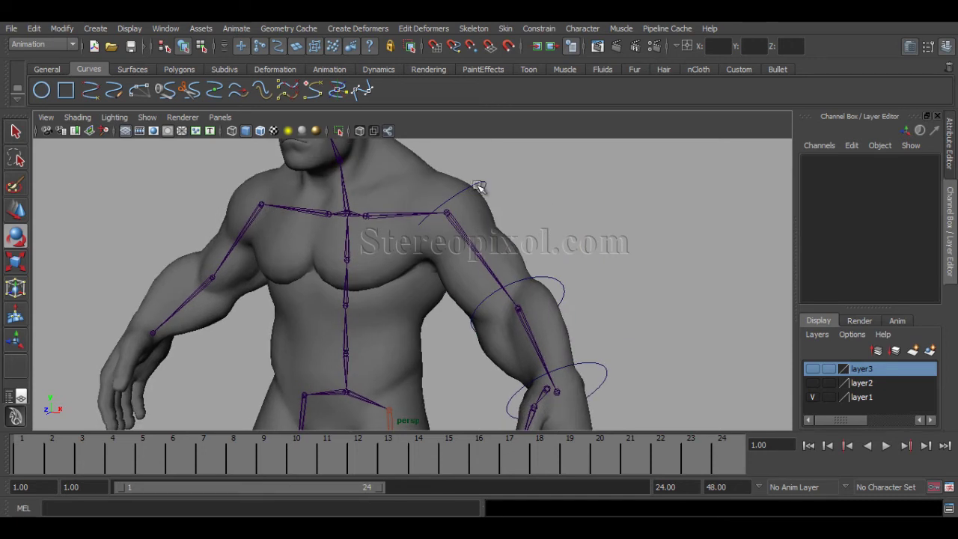
pyautogui.click(482, 187)
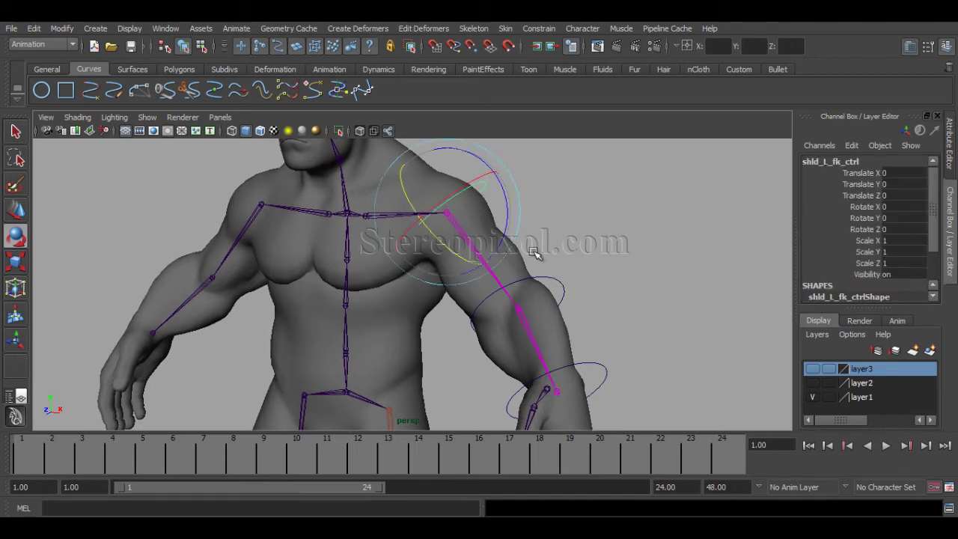
pyautogui.moveTo(509, 220); pyautogui.dragTo(516, 176)
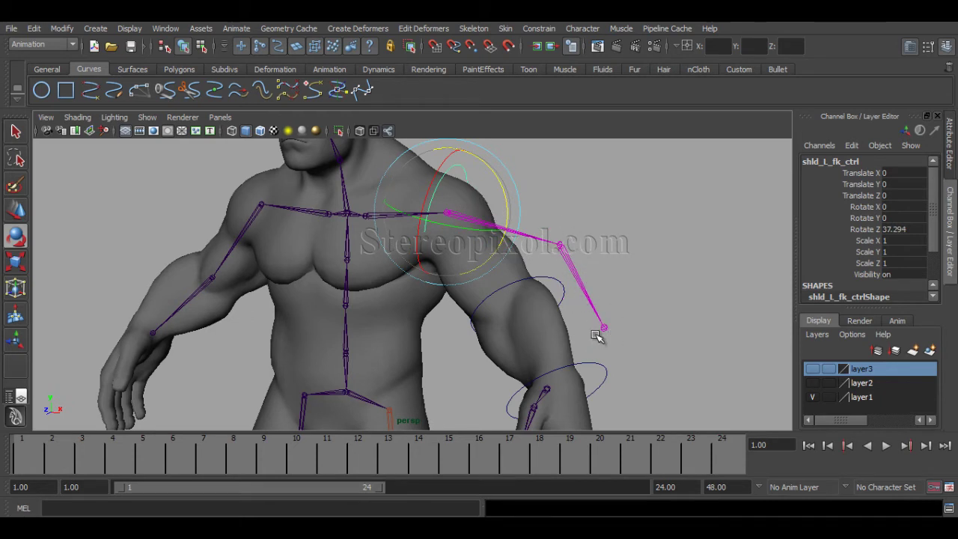
pyautogui.hotkey('ctrl', 'z')
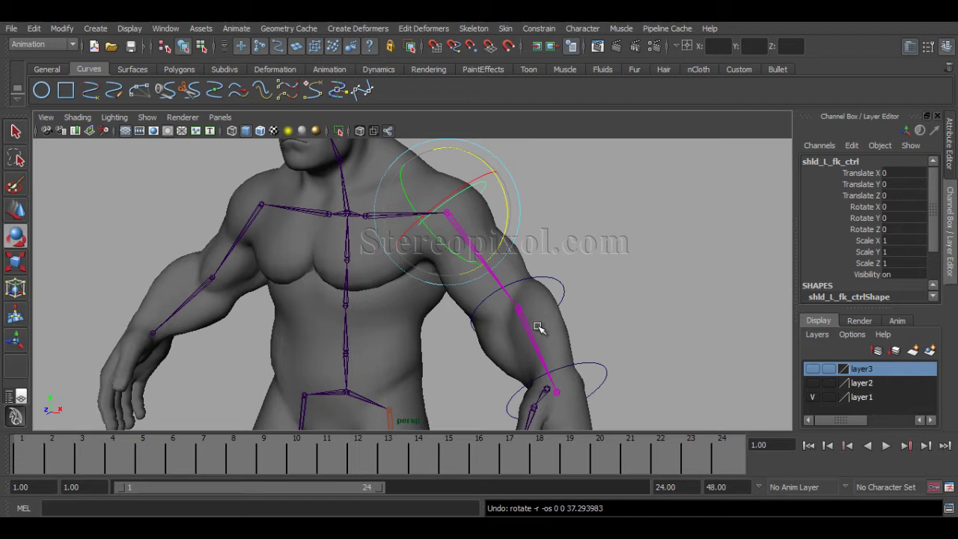
pyautogui.click(559, 246)
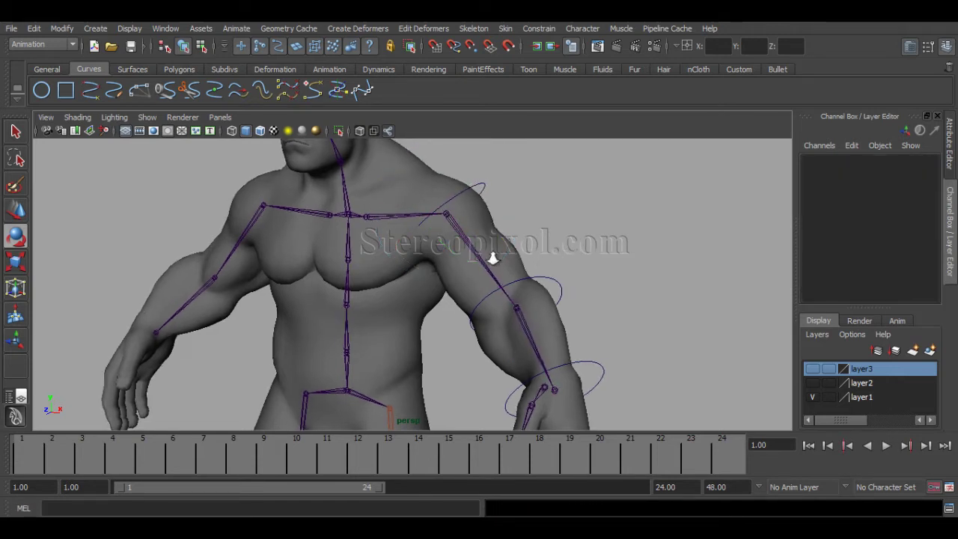
pyautogui.scroll(-4, 493, 259)
pyautogui.keyDown('alt'); pyautogui.moveTo(444, 306); pyautogui.dragTo(438, 277, button='middle'); pyautogui.keyUp('alt')
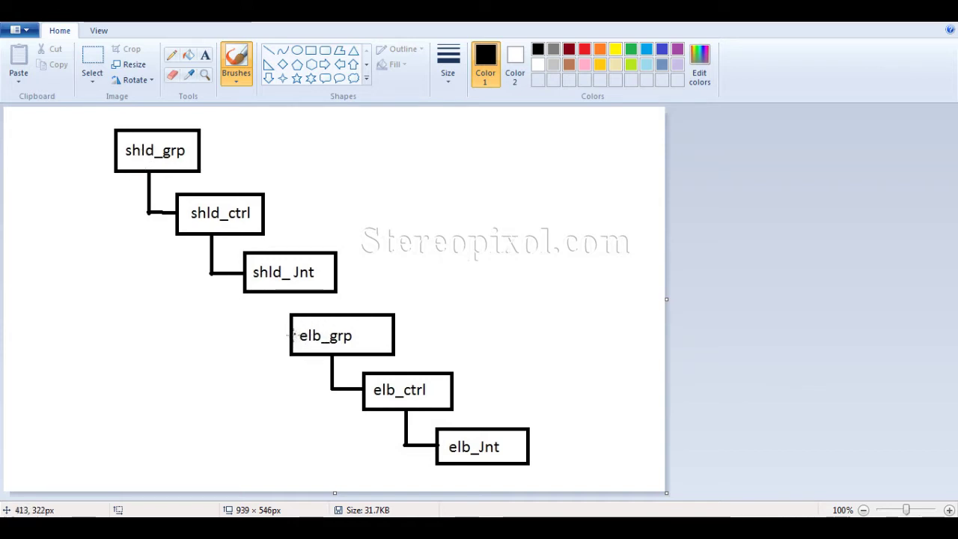
# Step: Replace the freehand stroke with straight lines linking elb_grp up to shld_ctrl's connector
pyautogui.moveTo(254, 338); pyautogui.dragTo(163, 337)
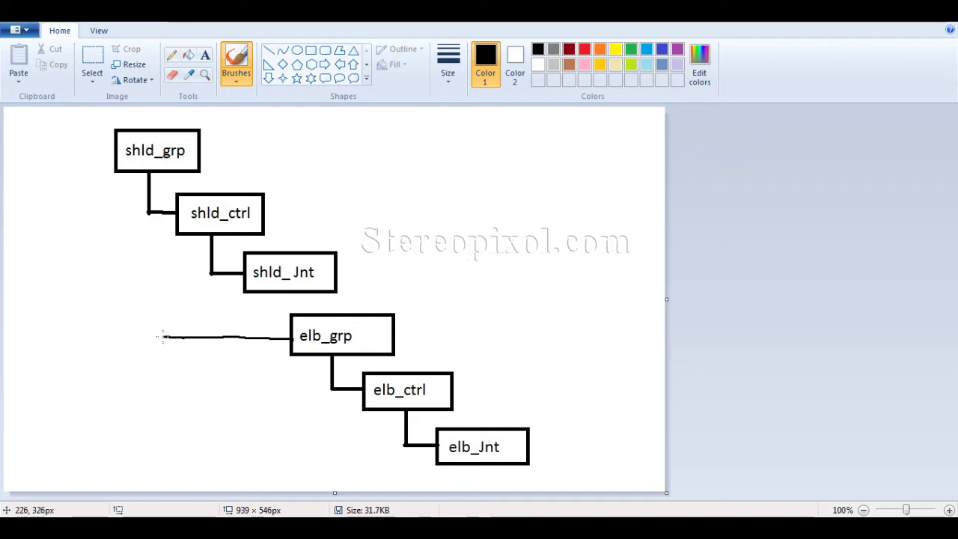
pyautogui.hotkey('ctrl', 'z')
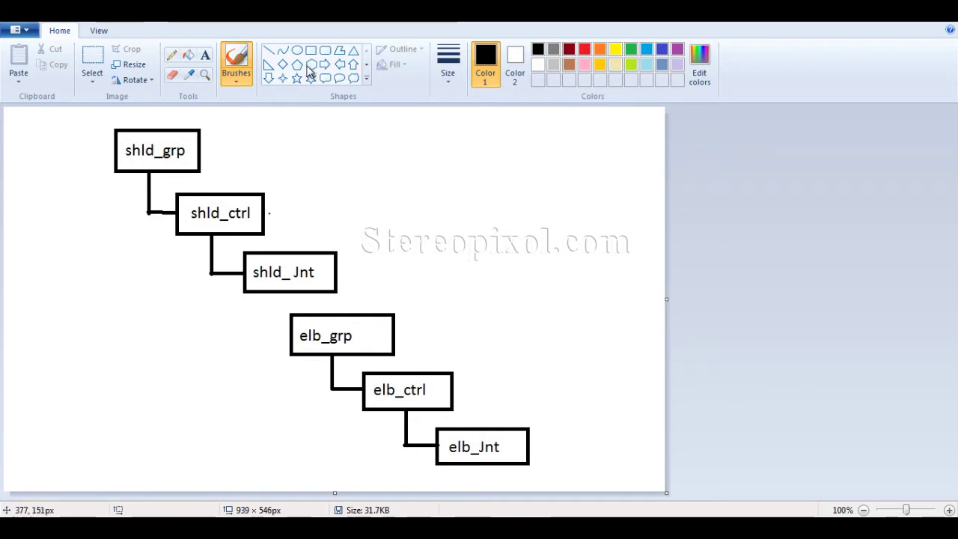
pyautogui.click(268, 50)
pyautogui.moveTo(290, 334); pyautogui.dragTo(143, 334)
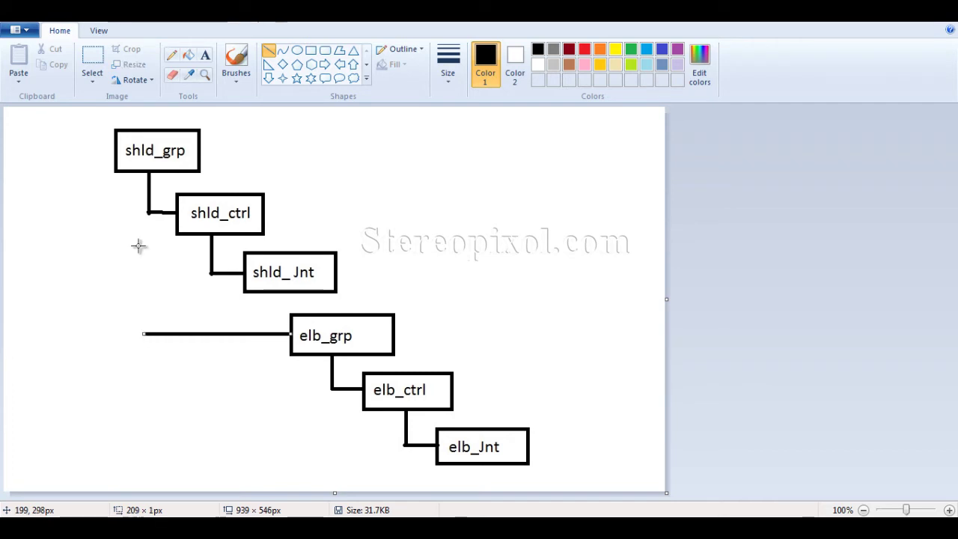
pyautogui.moveTo(149, 213); pyautogui.dragTo(144, 333)
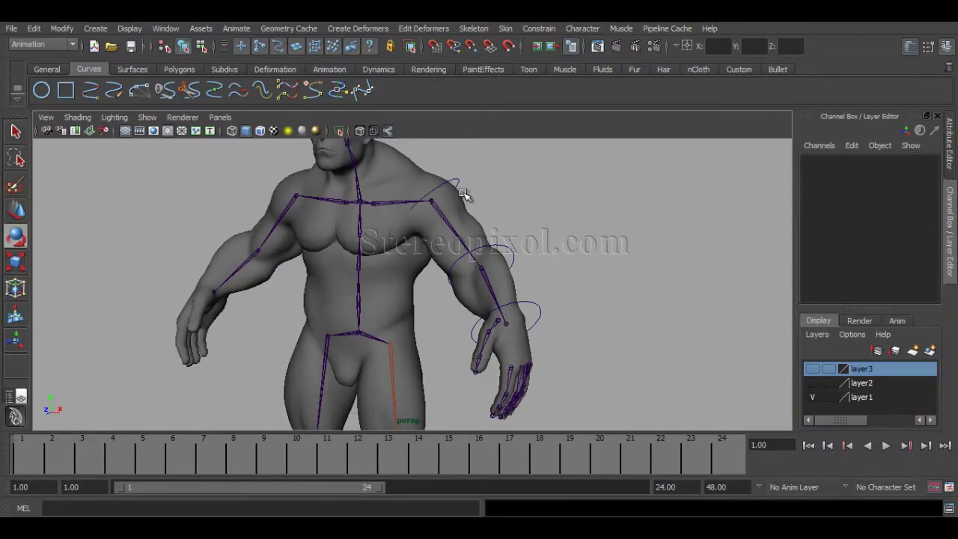
# Step: Select the shoulder FK control and check its parent group
pyautogui.click(458, 179)
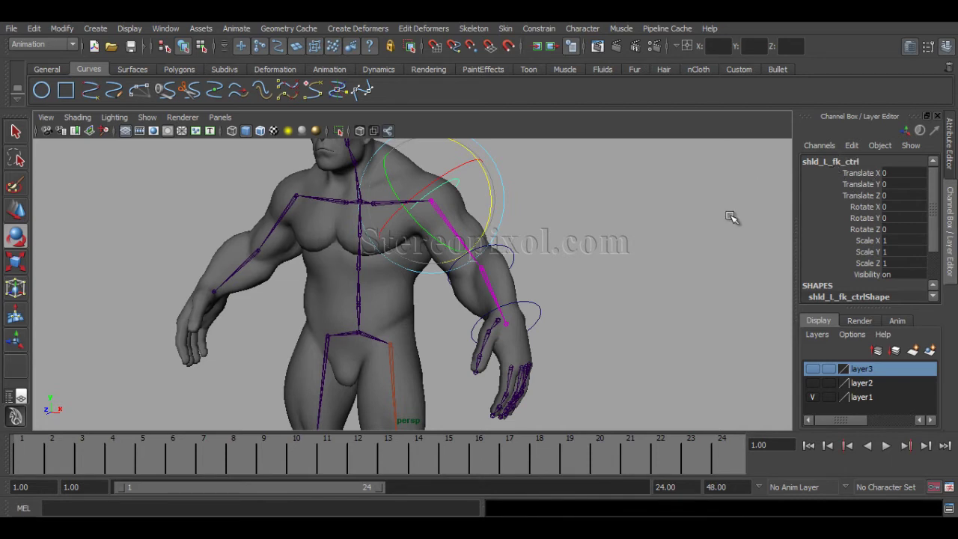
pyautogui.press('Up')
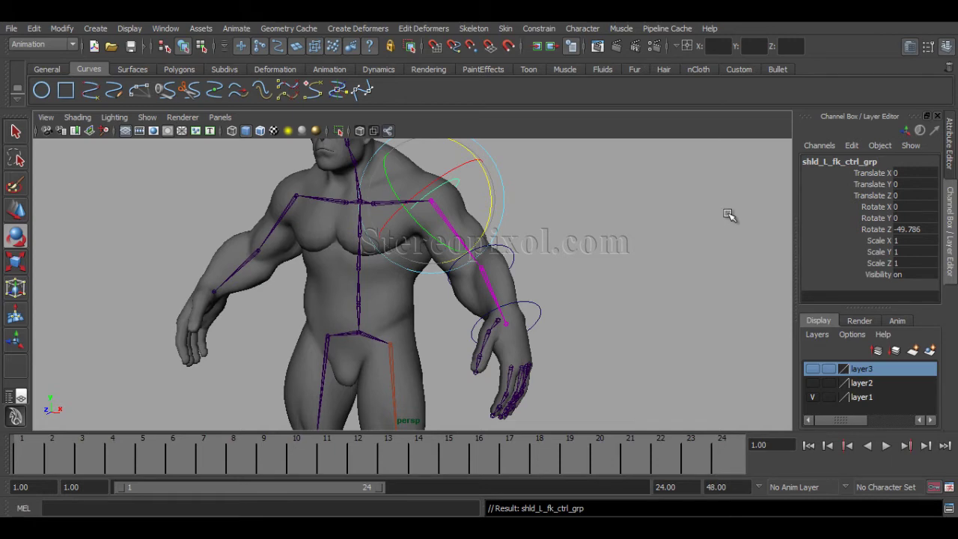
pyautogui.click(726, 211)
pyautogui.click(458, 183)
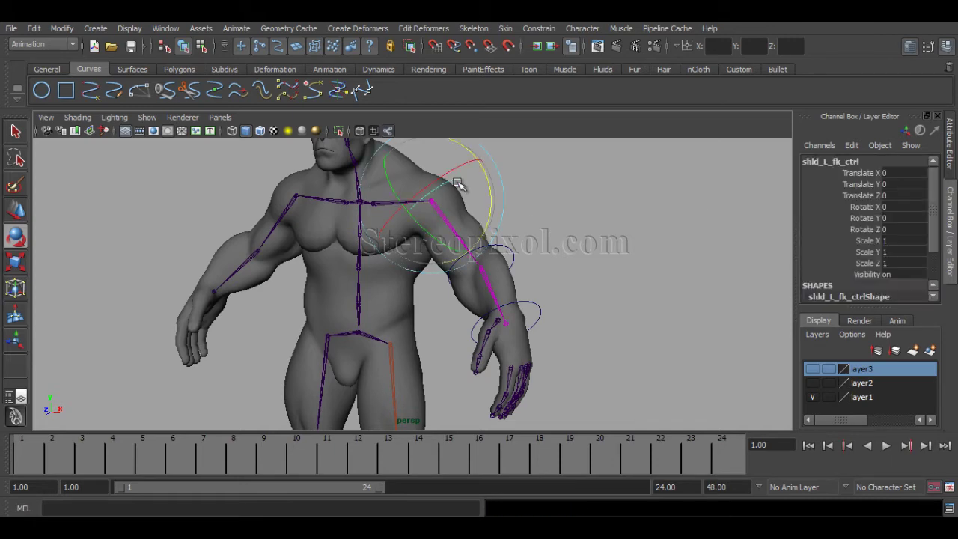
# Step: In the Paint diagram, undo both connector lines joining elb_grp to shld_grp
pyautogui.hotkey('alt', 'Tab')
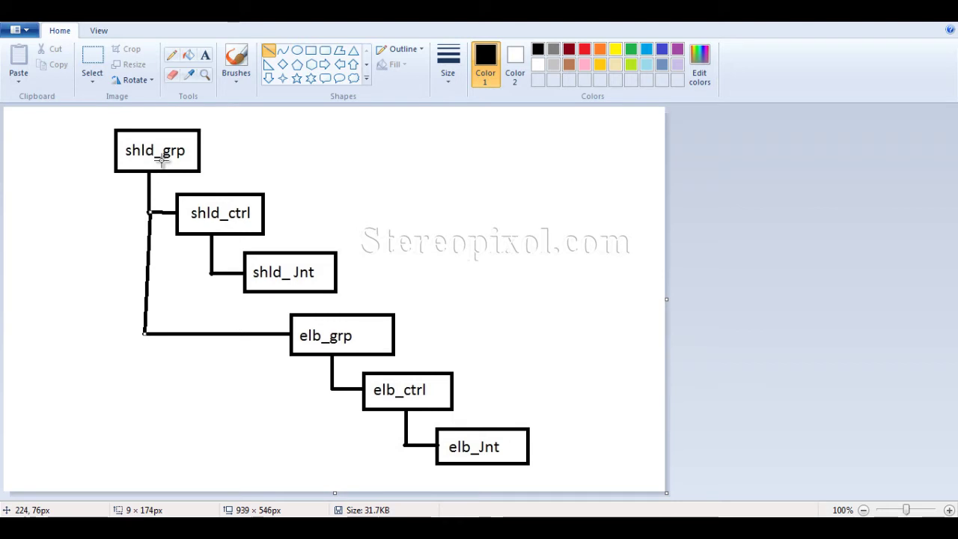
pyautogui.hotkey('ctrl', 'z')
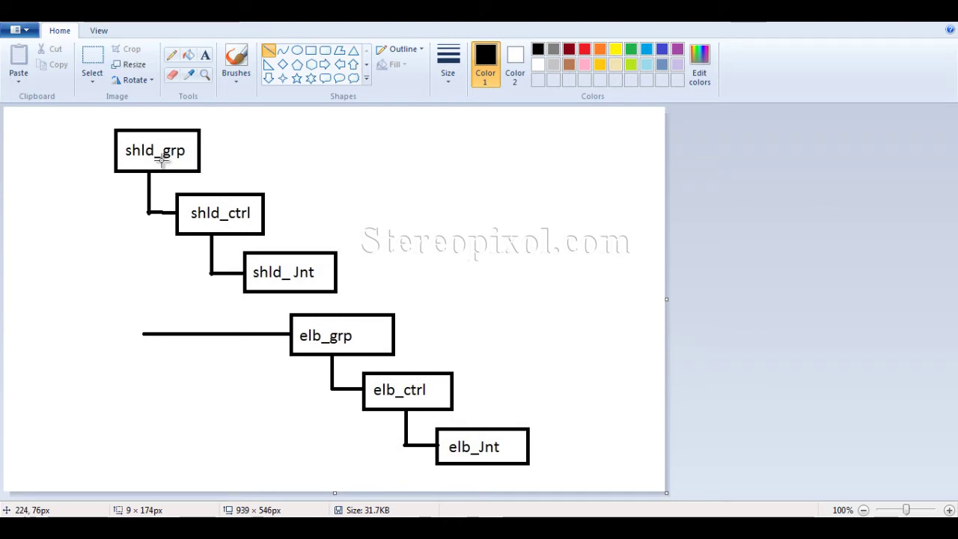
pyautogui.hotkey('ctrl', 'z')
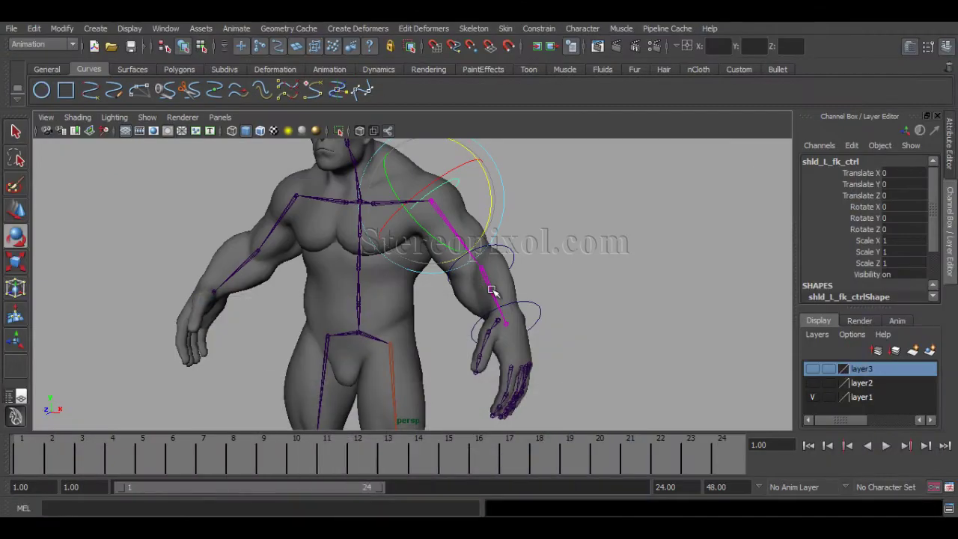
# Step: Select the shoulder control's parent group, frame the feet, and create a polygon cylinder
pyautogui.moveTo(490, 292)
pyautogui.keyDown('alt'); pyautogui.mouseDown()
pyautogui.moveTo(501, 213)
pyautogui.moveTo(510, 267)
pyautogui.moveTo(528, 226)
pyautogui.mouseUp(); pyautogui.keyUp('alt')
pyautogui.press('Up')
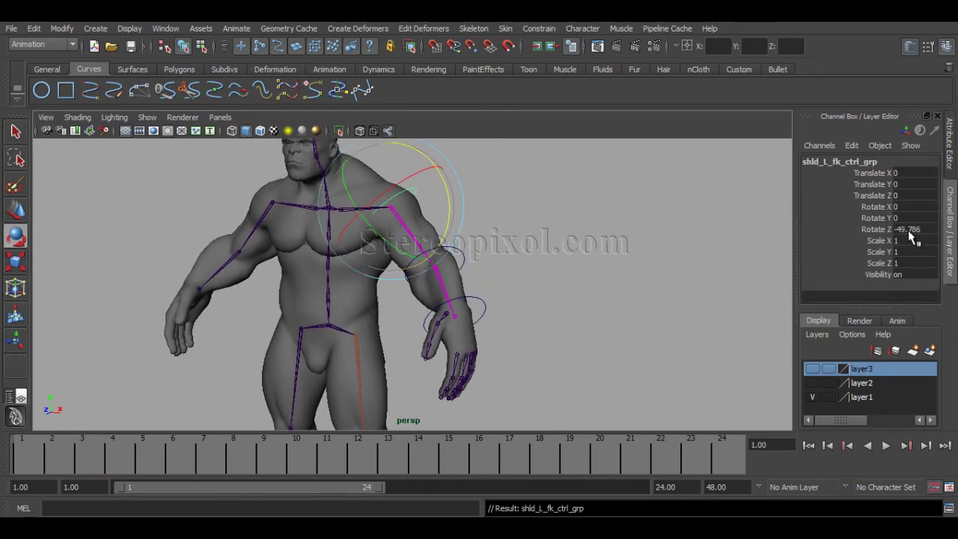
pyautogui.keyDown('alt'); pyautogui.moveTo(497, 318); pyautogui.dragTo(400, 349, button='middle'); pyautogui.keyUp('alt')
pyautogui.keyDown('alt'); pyautogui.moveTo(401, 349); pyautogui.dragTo(460, 355, button='right'); pyautogui.keyUp('alt')
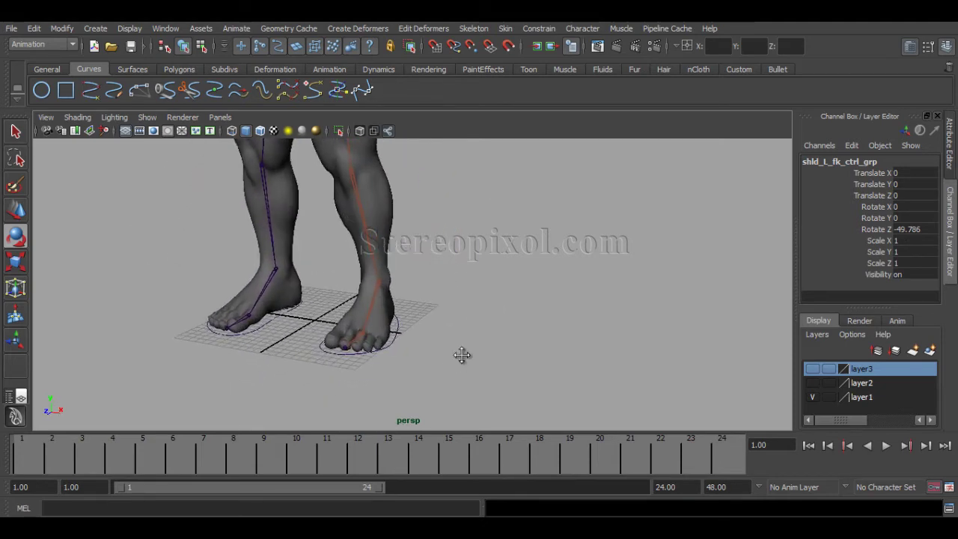
pyautogui.click(177, 70)
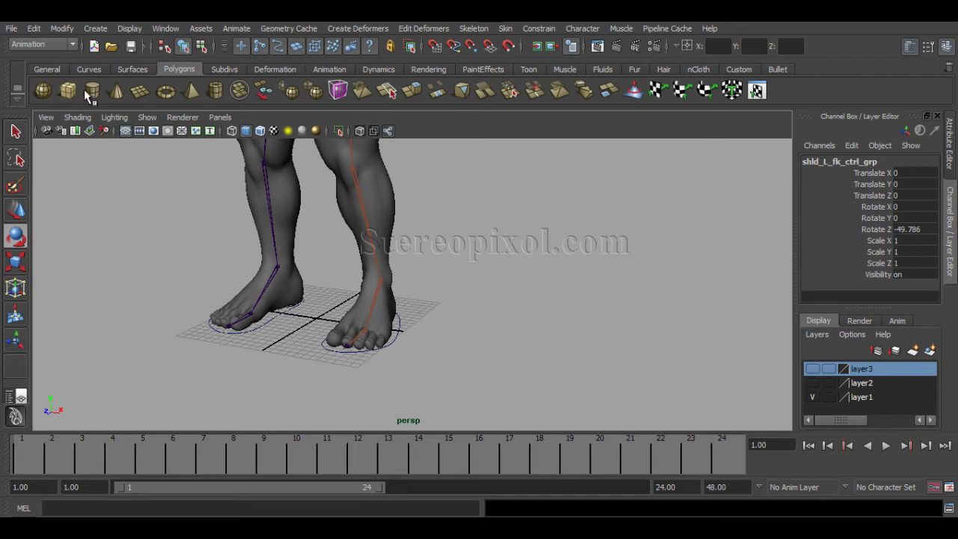
pyautogui.click(91, 91)
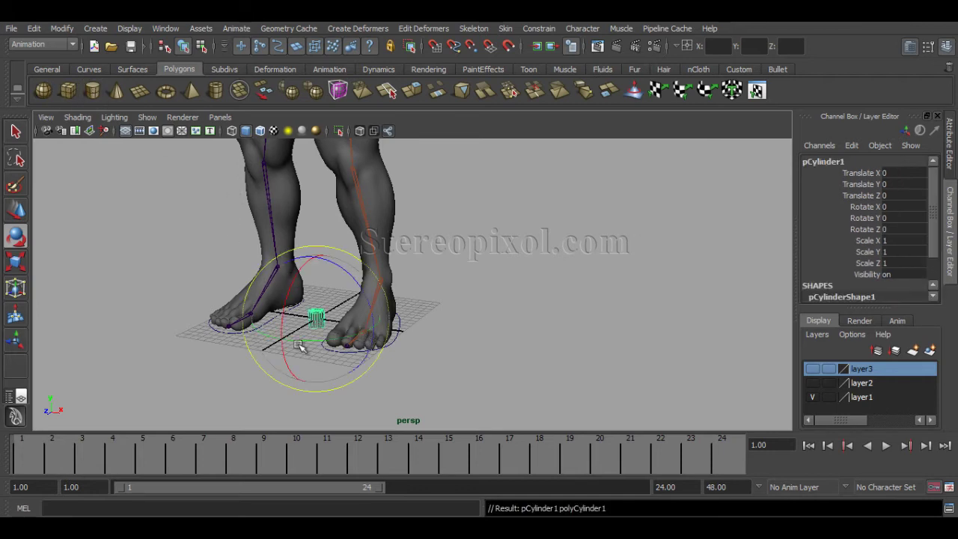
# Step: Move the cylinder to Translate X 21.794 and rotate it to 42.645, 12.046, -22.693
pyautogui.press('w')
pyautogui.moveTo(348, 323); pyautogui.dragTo(523, 343)
pyautogui.keyDown('alt'); pyautogui.moveTo(572, 323); pyautogui.dragTo(551, 344); pyautogui.keyUp('alt')
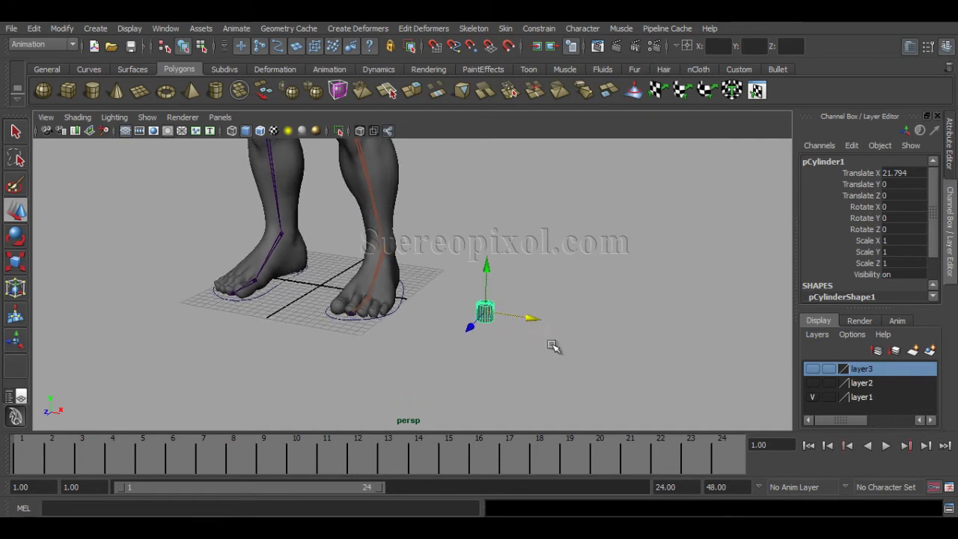
pyautogui.press('e')
pyautogui.moveTo(497, 302); pyautogui.dragTo(467, 352)
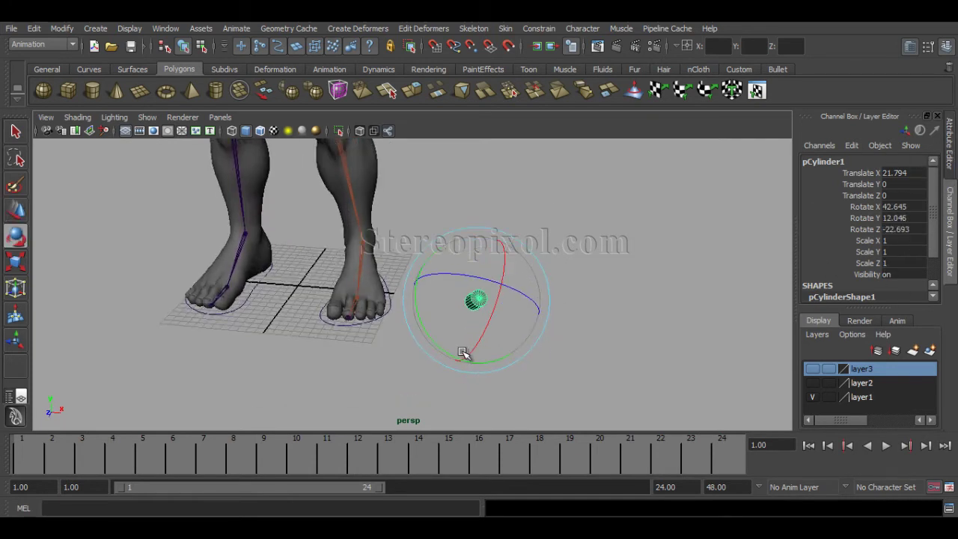
# Step: Create a polygon cube and parent it under the cylinder
pyautogui.click(68, 90)
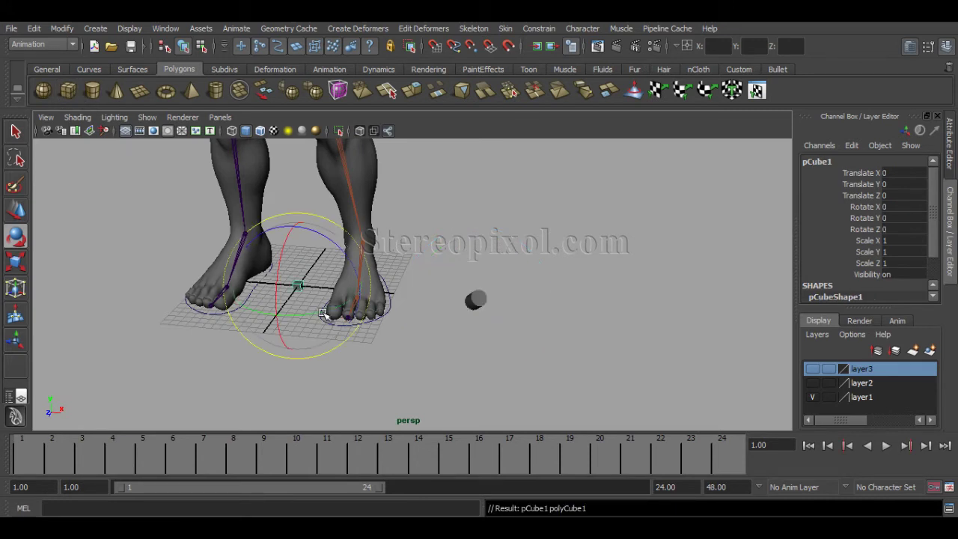
pyautogui.press('w')
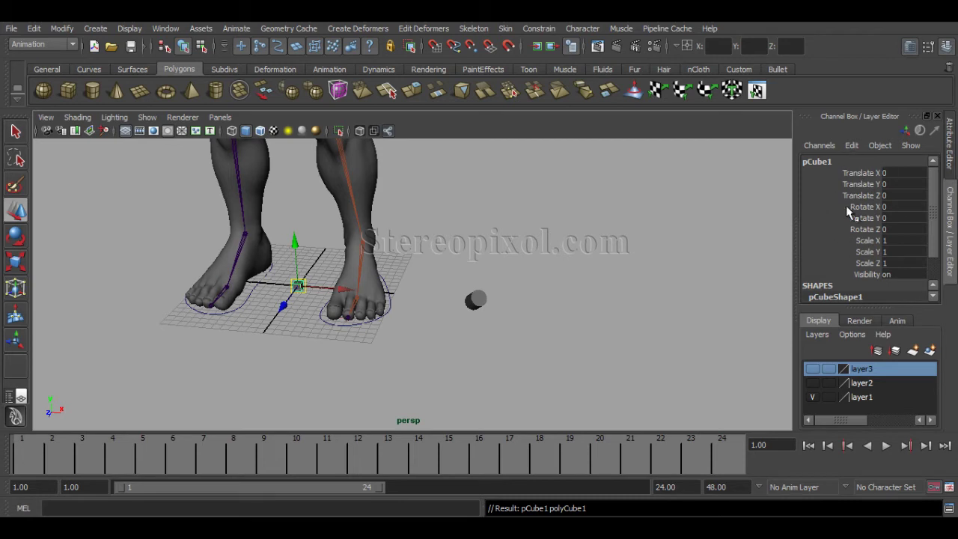
pyautogui.click(496, 321)
pyautogui.moveTo(468, 293); pyautogui.dragTo(503, 333)
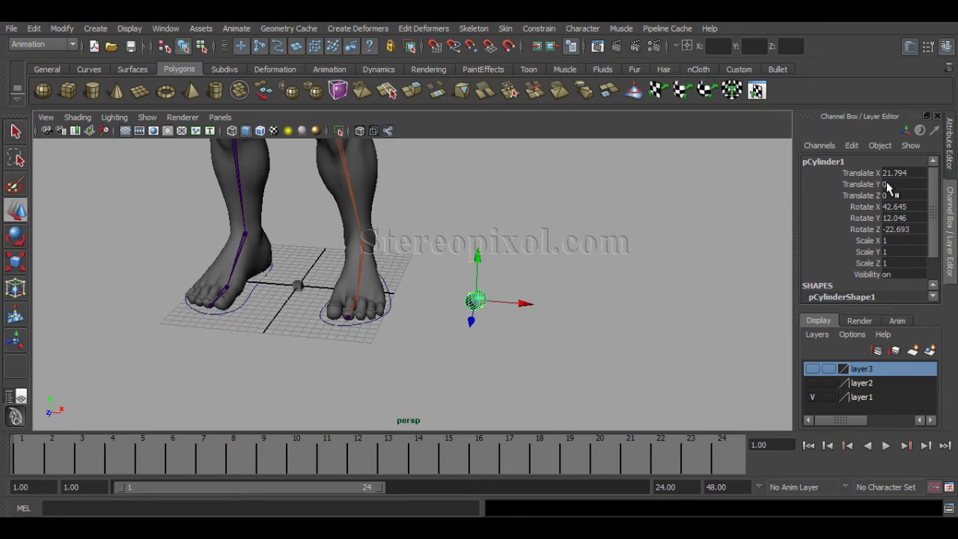
pyautogui.click(307, 295)
pyautogui.moveTo(472, 291); pyautogui.dragTo(494, 314)
pyautogui.press('q')
# Step: Check the cube's new values, then undo a test move of the cylinder
pyautogui.click(483, 242)
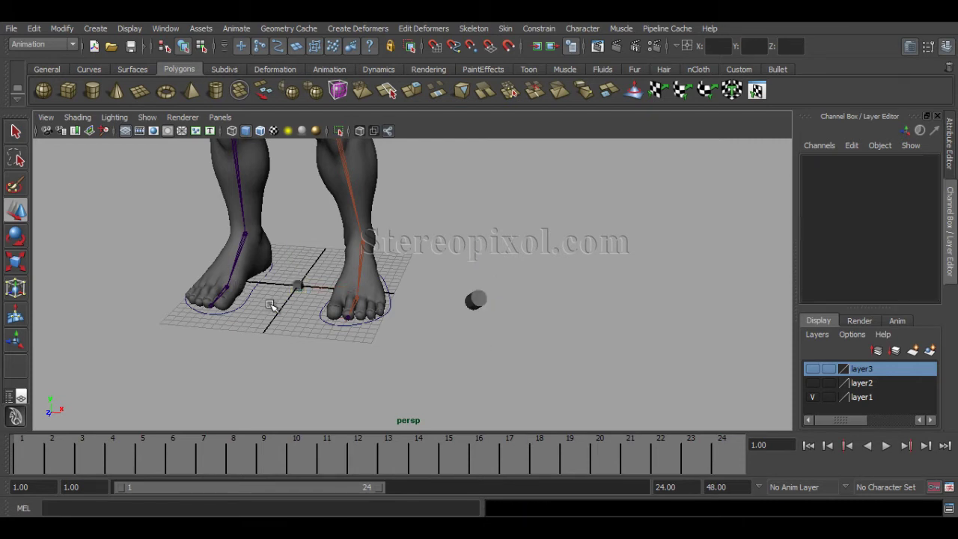
pyautogui.click(306, 296)
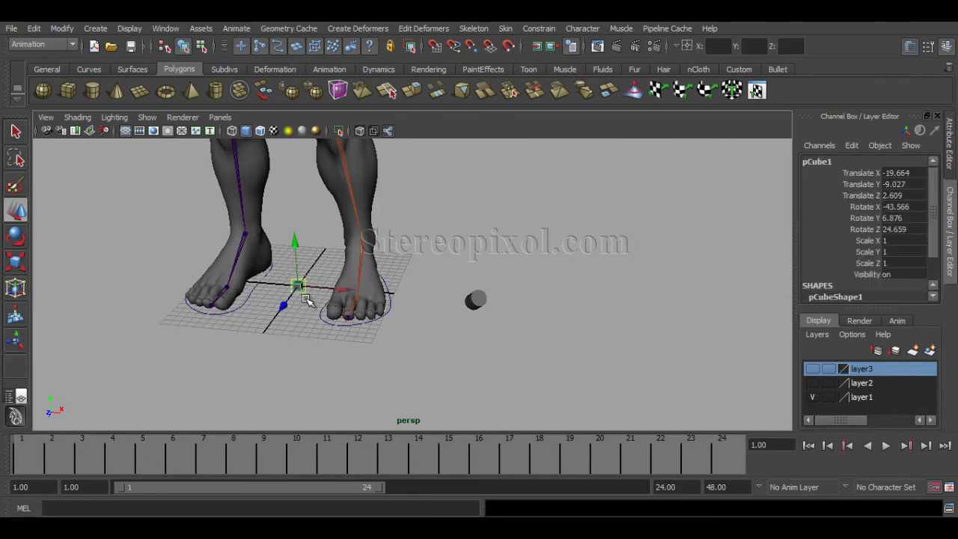
pyautogui.moveTo(459, 289); pyautogui.dragTo(560, 321)
pyautogui.hotkey('ctrl', 'z')
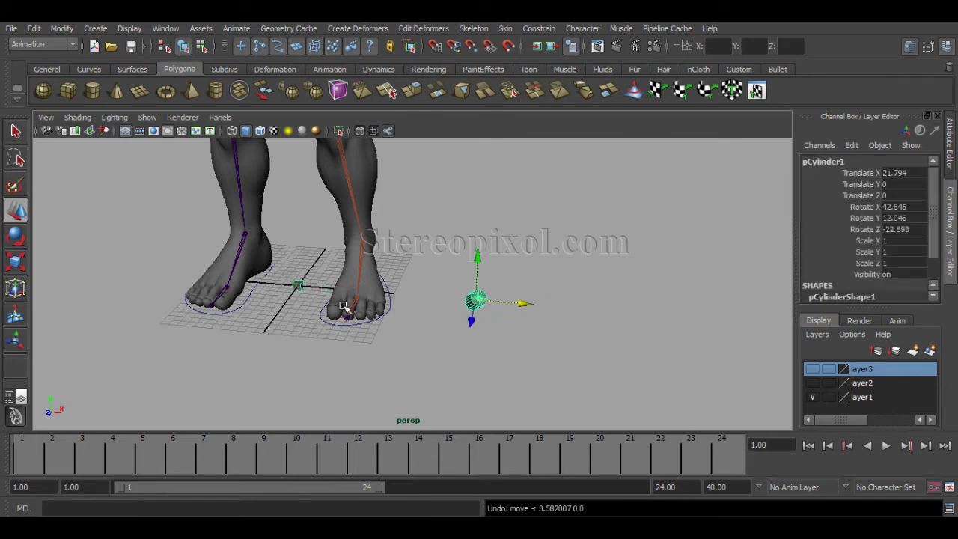
# Step: Compare the Channel Box values of the child cube and the cylinder
pyautogui.click(310, 299)
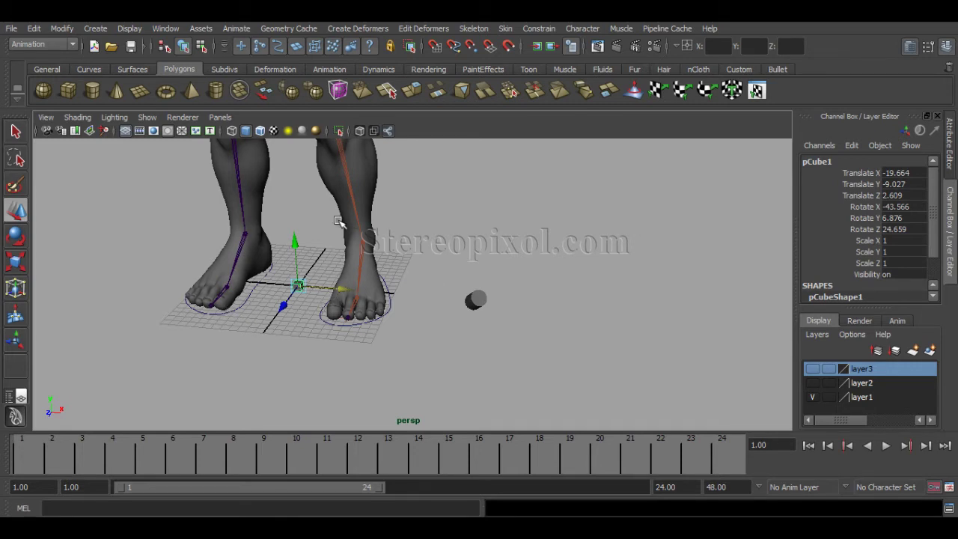
pyautogui.click(488, 329)
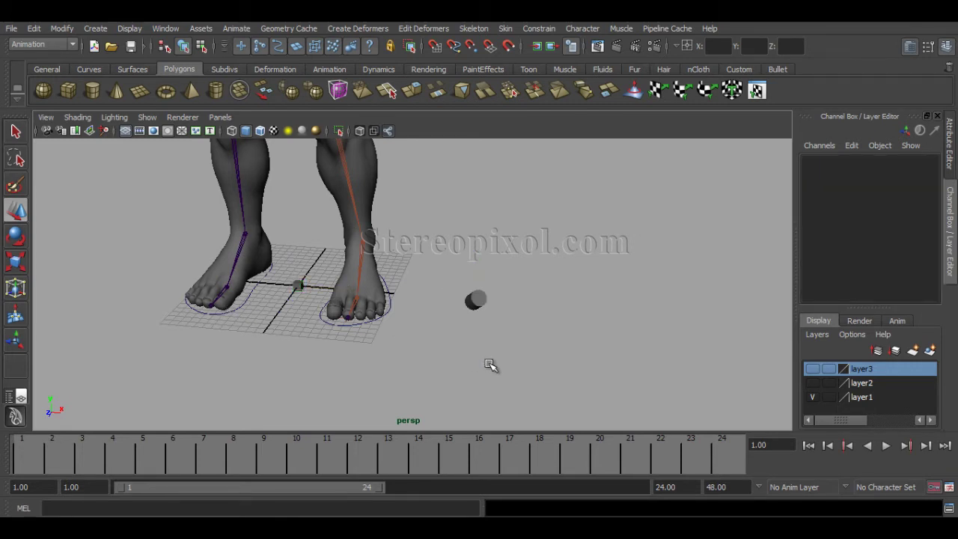
pyautogui.moveTo(461, 283); pyautogui.dragTo(502, 323)
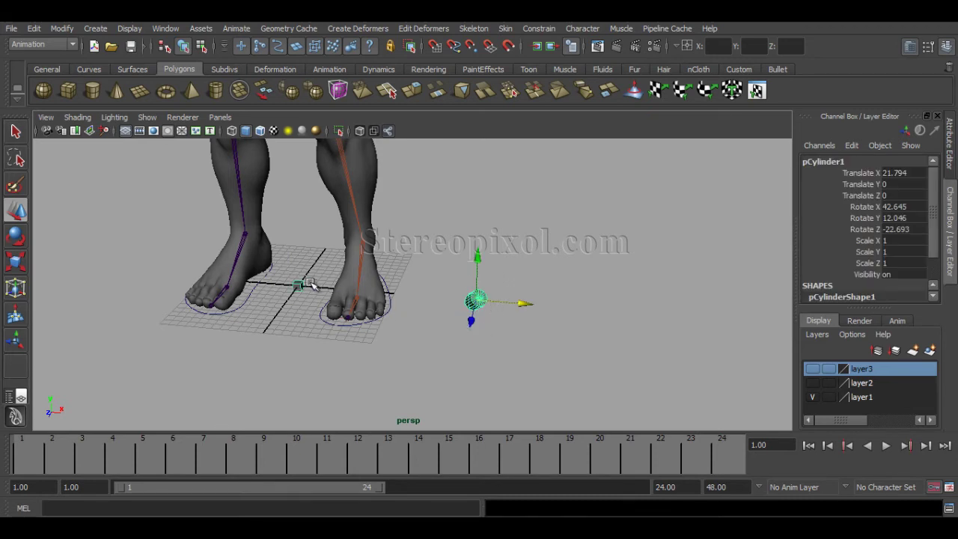
pyautogui.moveTo(293, 274); pyautogui.dragTo(317, 312)
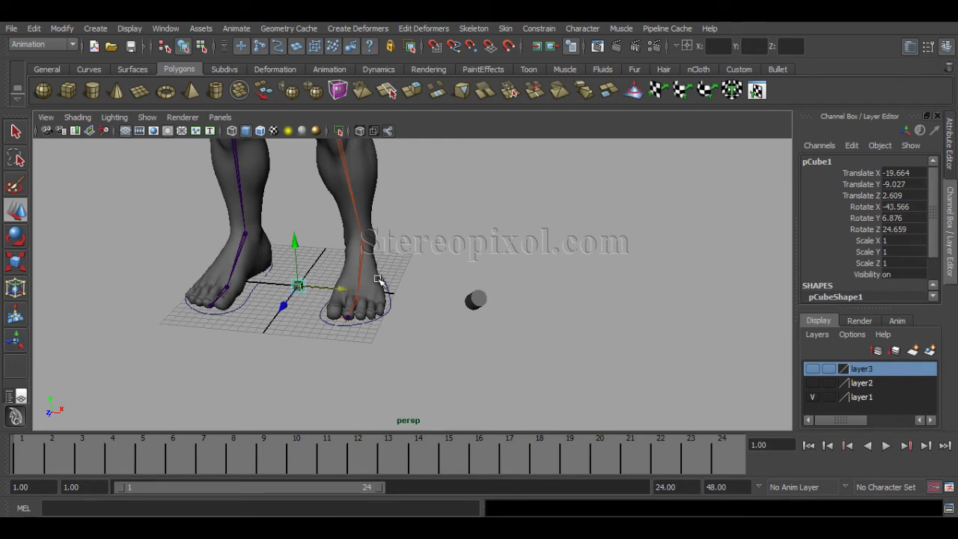
pyautogui.moveTo(453, 281); pyautogui.dragTo(485, 322)
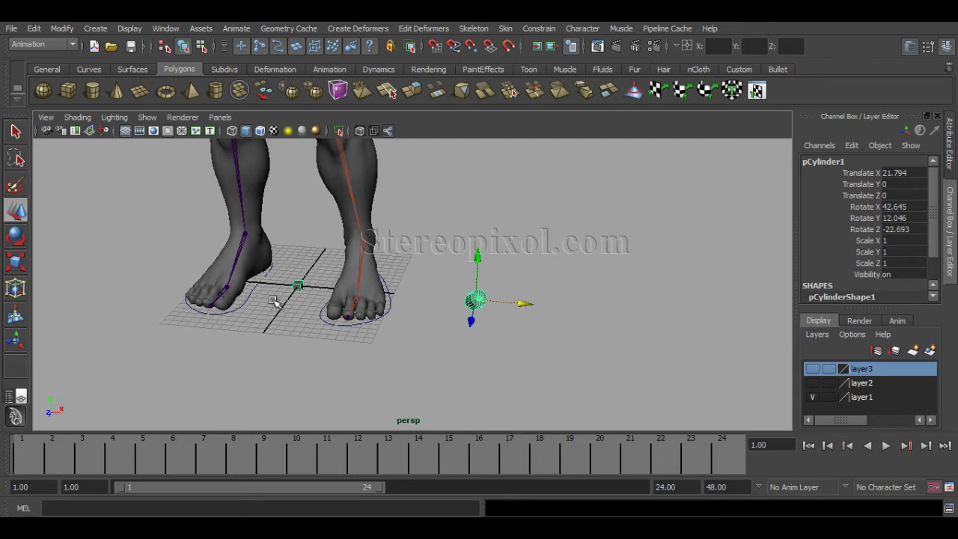
pyautogui.click(305, 293)
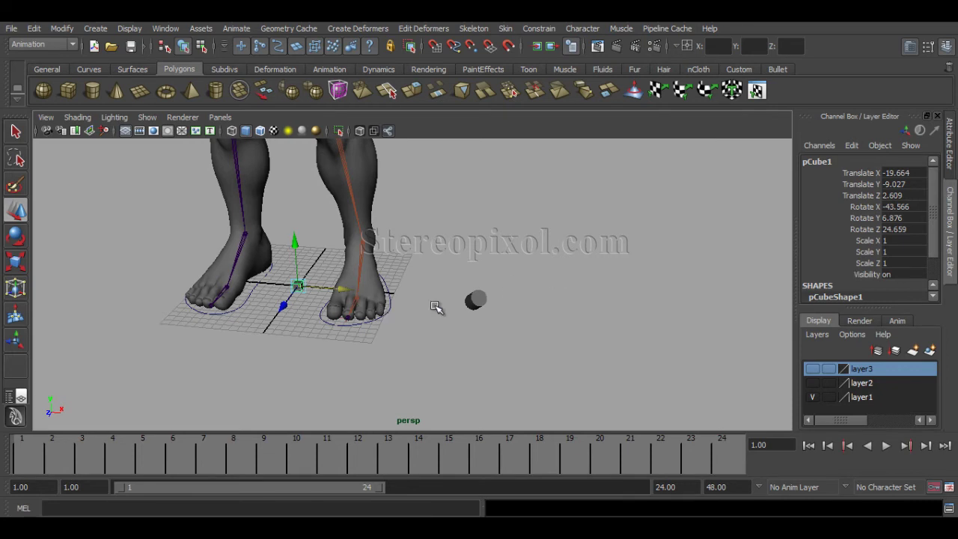
pyautogui.moveTo(455, 285); pyautogui.dragTo(510, 334)
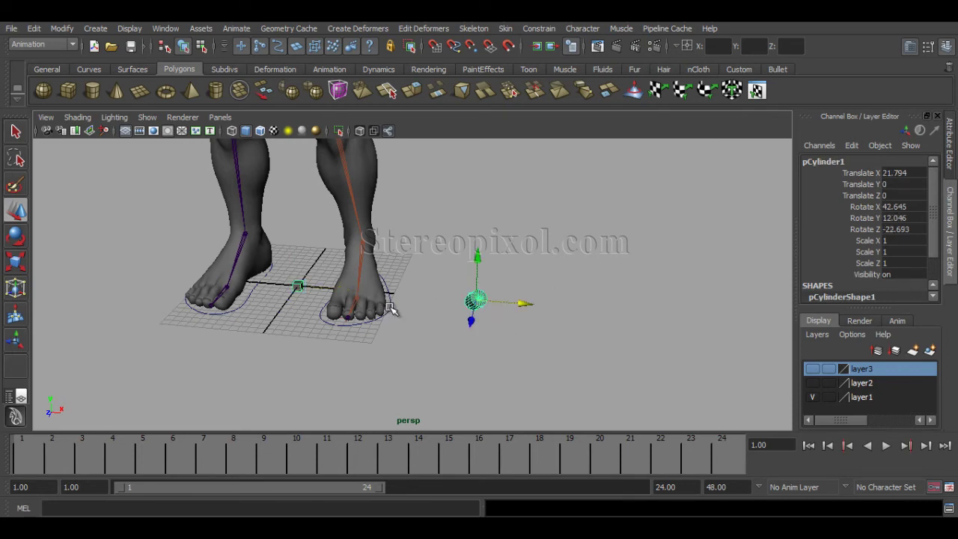
# Step: Delete the cylinder and pan the view back up to the torso
pyautogui.press('Delete')
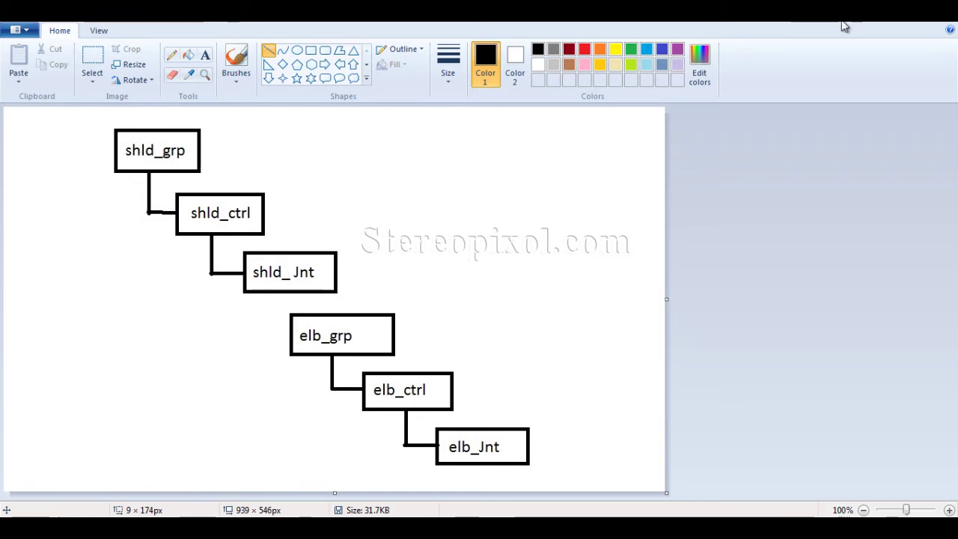
pyautogui.hotkey('alt', 'Tab')
pyautogui.moveTo(365, 262)
pyautogui.keyDown('alt'); pyautogui.mouseDown(button='middle')
pyautogui.moveTo(454, 205)
pyautogui.moveTo(440, 364)
pyautogui.moveTo(455, 363)
pyautogui.mouseUp(button='middle'); pyautogui.keyUp('alt')
# Step: Select the shoulder control circle and pickwalk up to its group
pyautogui.scroll(4, 406, 240)
pyautogui.click(406, 239)
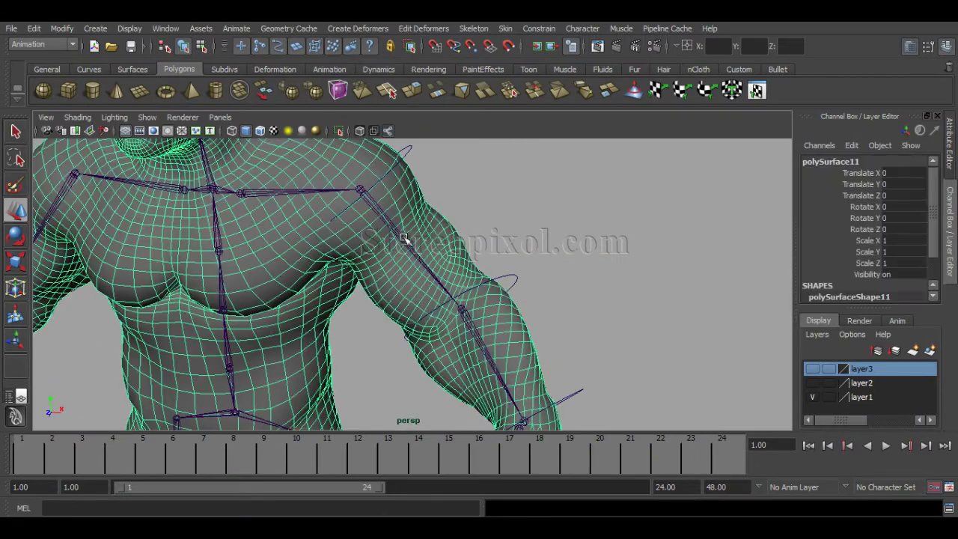
pyautogui.click(404, 238)
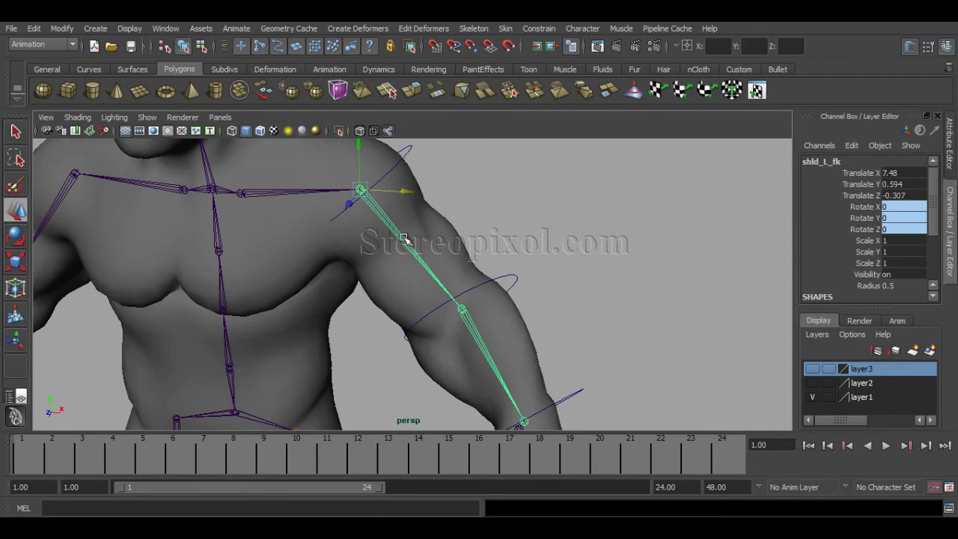
pyautogui.click(407, 155)
pyautogui.press('Up')
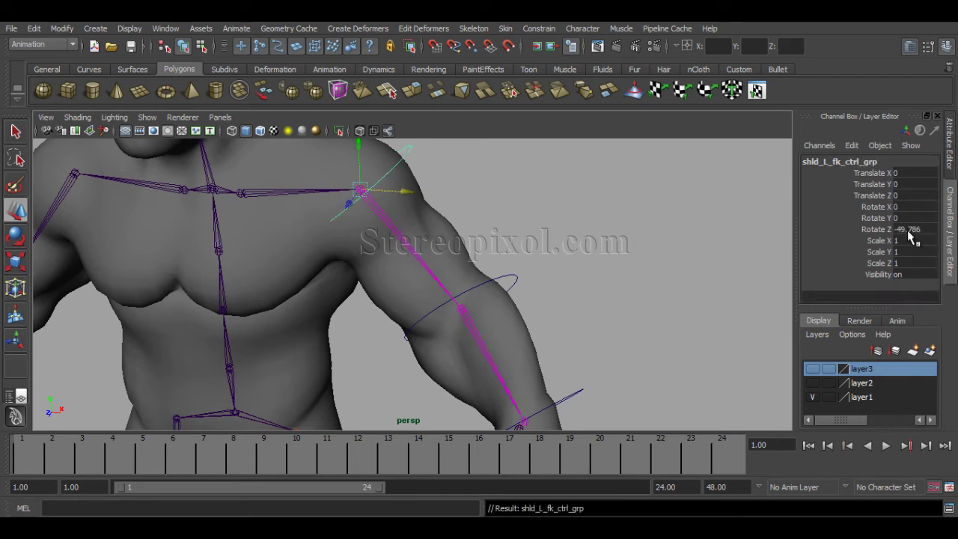
# Step: Select the elbow control, pickwalk to its group, and check its rotation with the Rotate tool
pyautogui.click(484, 346)
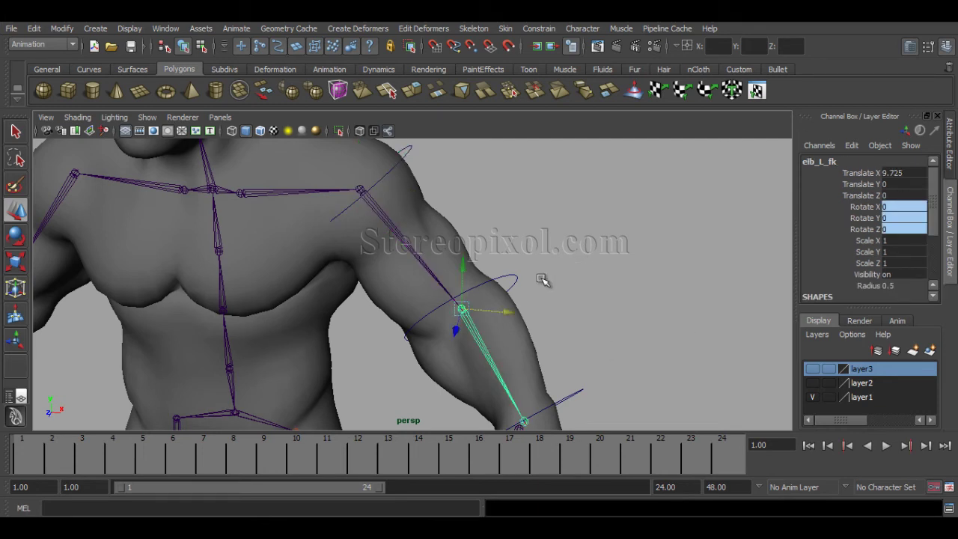
pyautogui.click(513, 276)
pyautogui.press('Up')
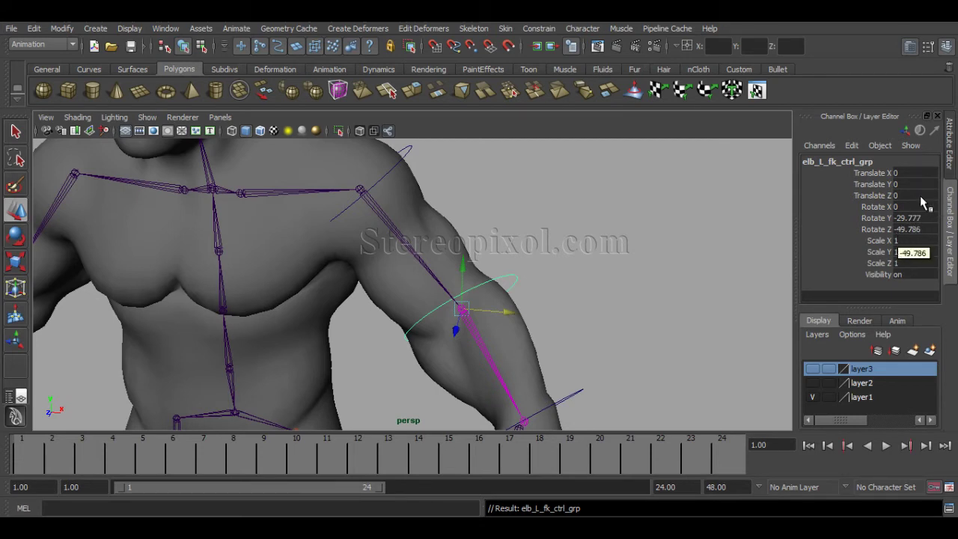
pyautogui.keyDown('alt'); pyautogui.moveTo(562, 301); pyautogui.dragTo(547, 316, button='middle'); pyautogui.keyUp('alt')
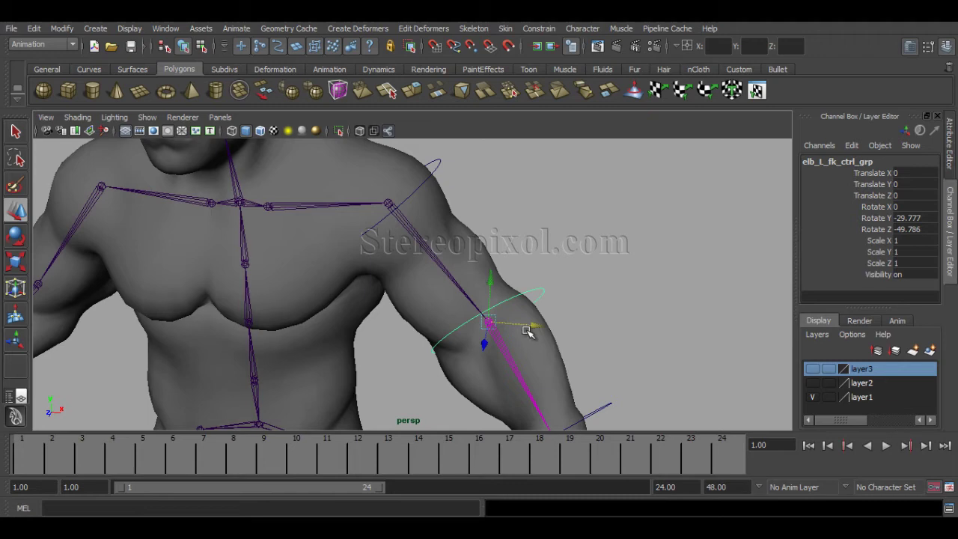
pyautogui.press('e')
pyautogui.keyDown('alt'); pyautogui.moveTo(527, 337); pyautogui.dragTo(489, 384); pyautogui.keyUp('alt')
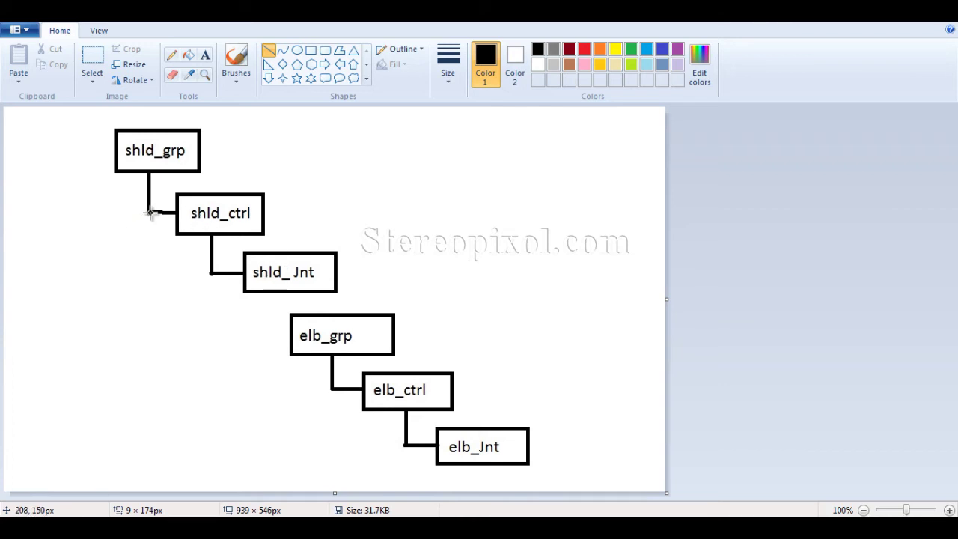
# Step: Draw connectors from shld_ctrl and the shld_Jnt branch down to elb_grp, then undo them
pyautogui.moveTo(149, 212); pyautogui.dragTo(148, 344)
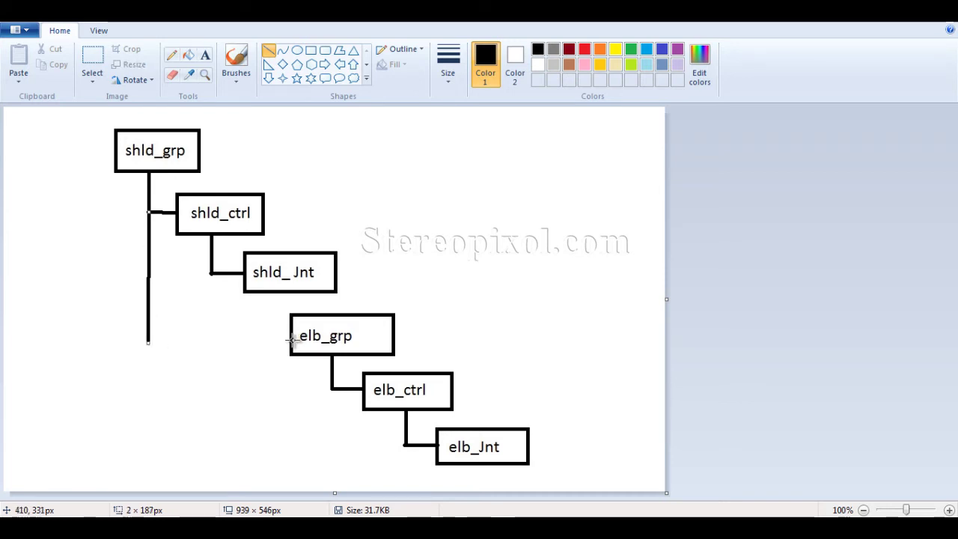
pyautogui.moveTo(293, 341)
pyautogui.mouseDown()
pyautogui.moveTo(152, 330)
pyautogui.moveTo(148, 345)
pyautogui.mouseUp()
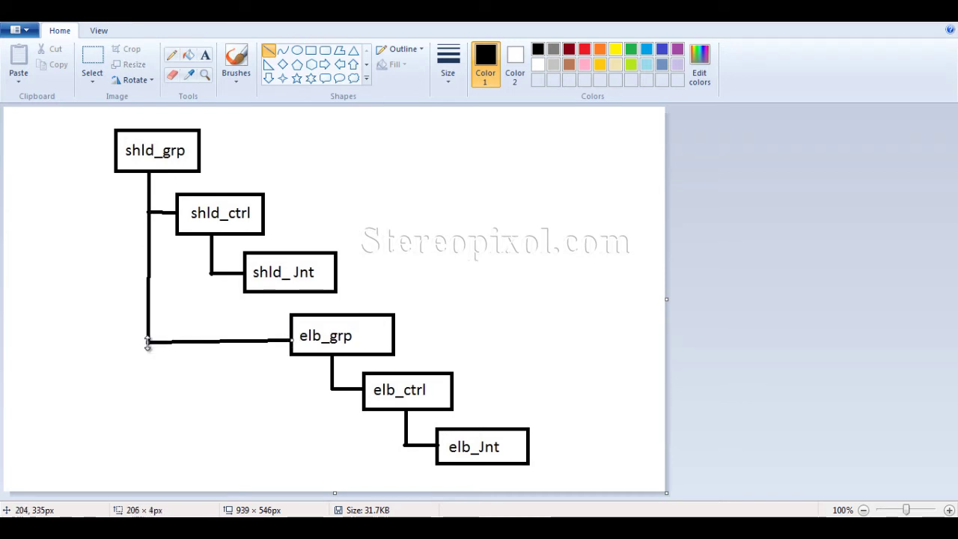
pyautogui.moveTo(210, 273); pyautogui.dragTo(212, 342)
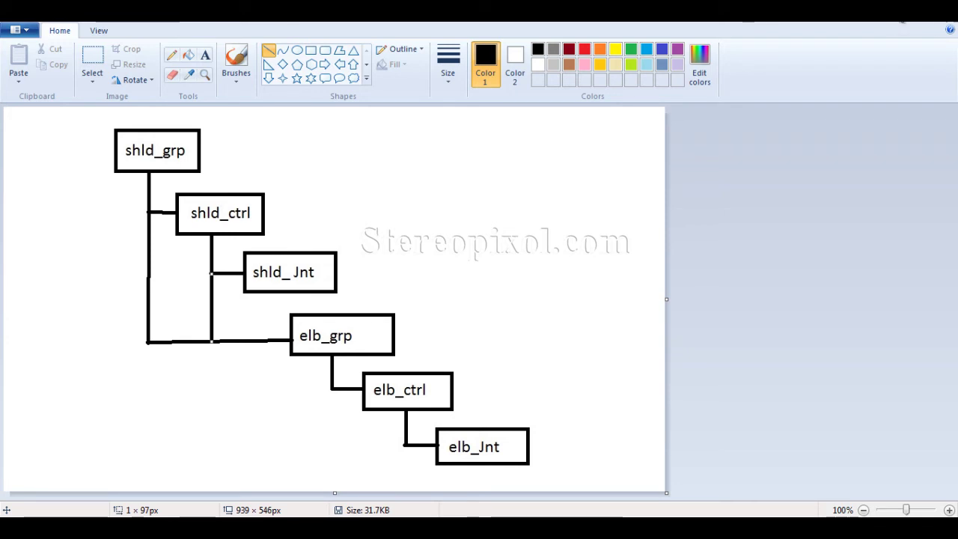
pyautogui.hotkey('ctrl', 'z')
pyautogui.hotkey('ctrl', 'z')
pyautogui.hotkey('ctrl', 'z')
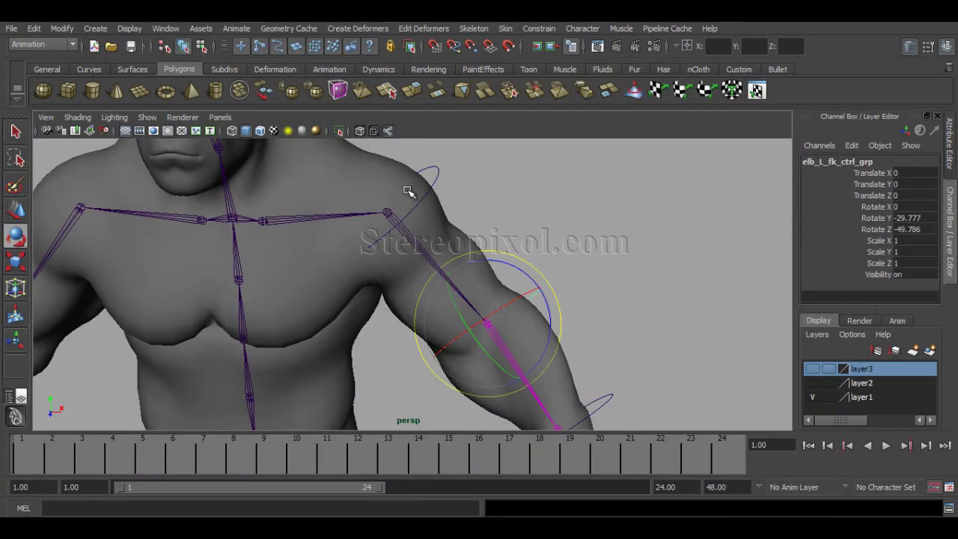
# Step: Select the shoulder control, then elb_L_fk_ctrl_grp reading Rotate Y -29.777, Z -49.786
pyautogui.click(408, 192)
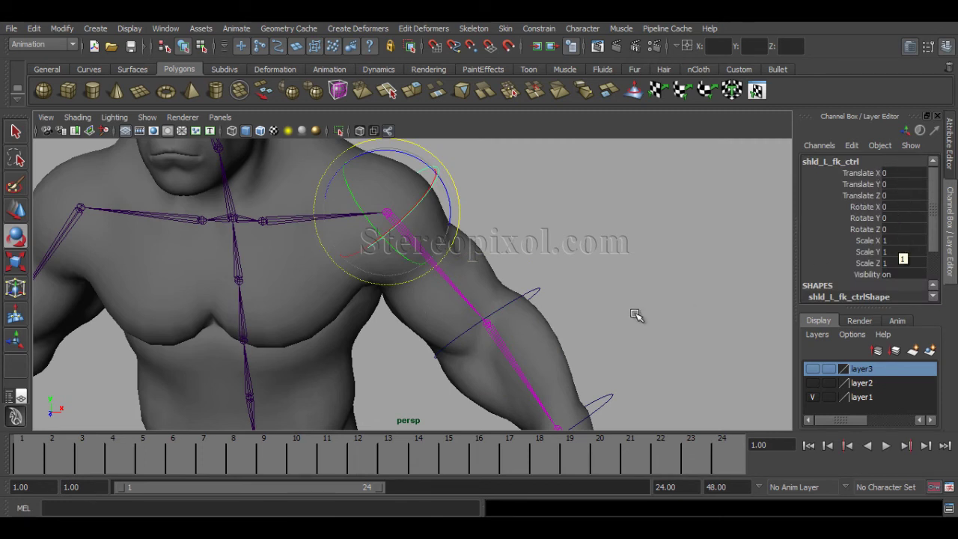
pyautogui.click(533, 292)
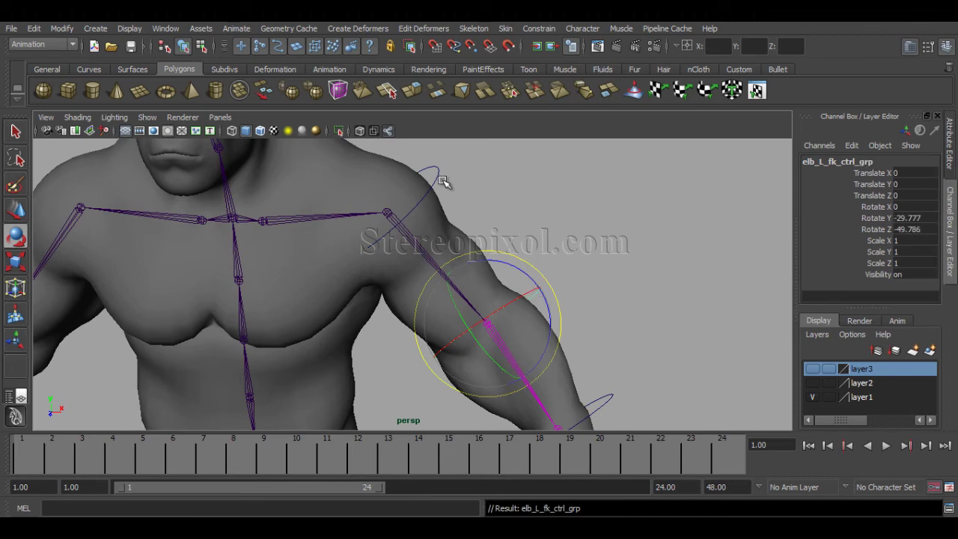
# Step: Restore the Paint hierarchy diagram and place it to the right of the Maya viewport
pyautogui.hotkey('alt', 'Tab')
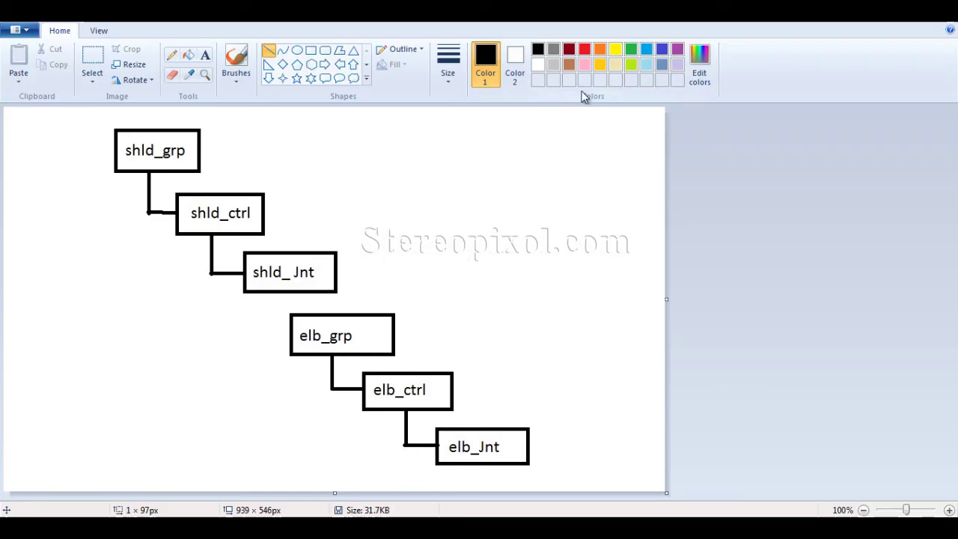
pyautogui.moveTo(771, 9)
pyautogui.mouseDown()
pyautogui.moveTo(773, 70)
pyautogui.moveTo(932, 52)
pyautogui.mouseUp()
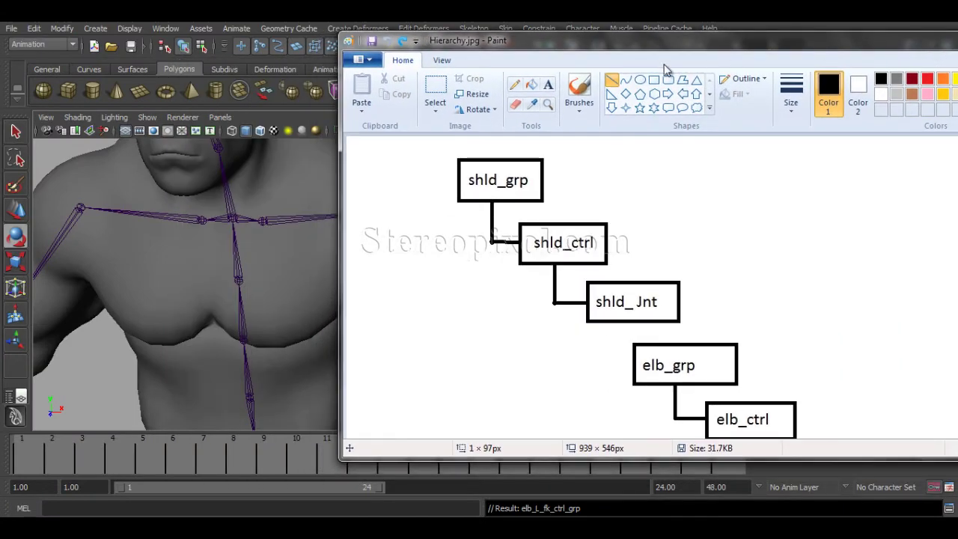
pyautogui.moveTo(632, 51); pyautogui.dragTo(810, 27)
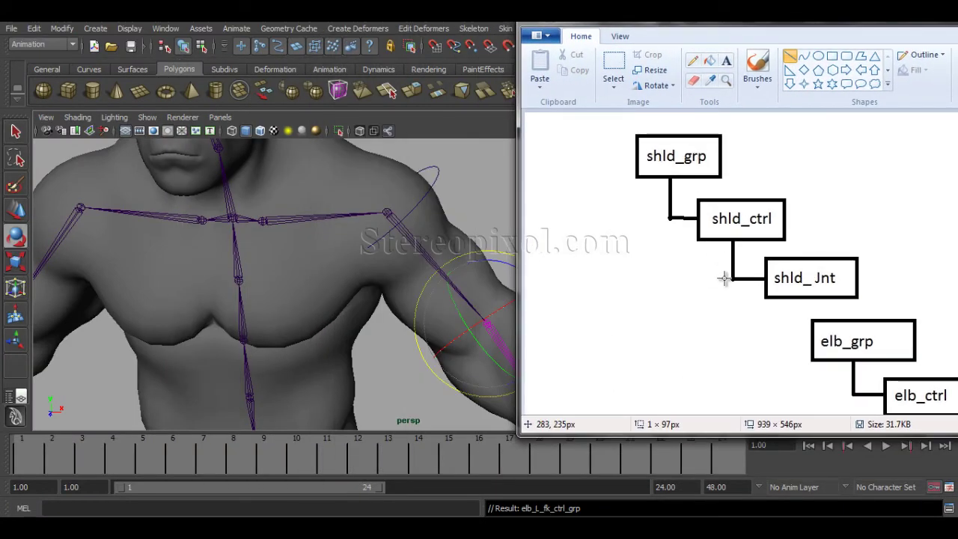
# Step: Draw a connector from shld_ctrl's vertical line across to elb_grp, placing it under shld_ctrl
pyautogui.moveTo(734, 279); pyautogui.dragTo(734, 343)
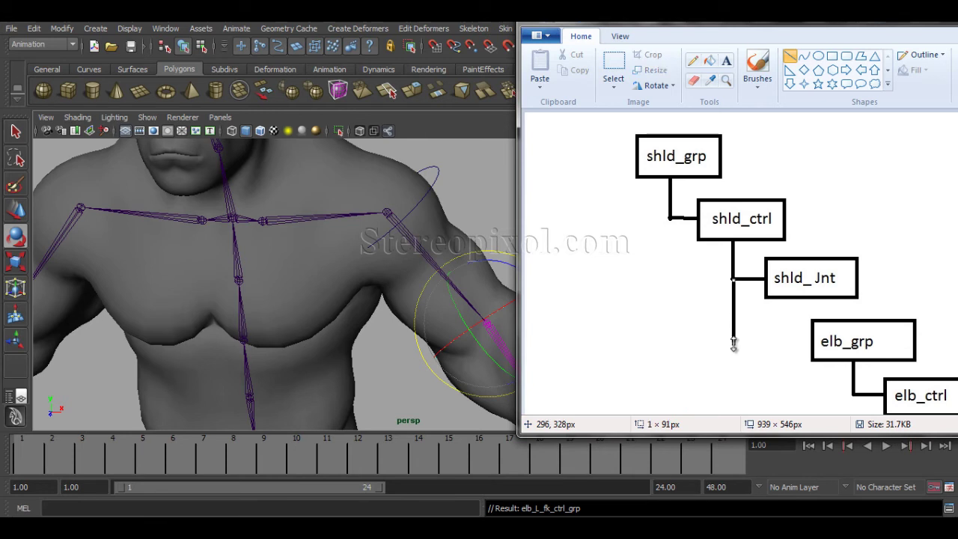
pyautogui.moveTo(811, 343); pyautogui.dragTo(735, 343)
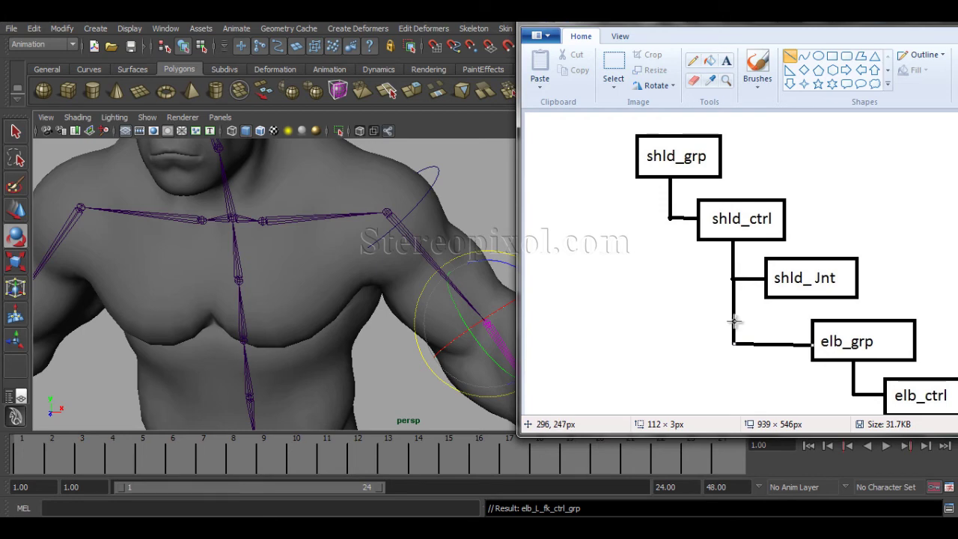
pyautogui.click(318, 302)
pyautogui.keyDown('alt'); pyautogui.moveTo(318, 302); pyautogui.dragTo(299, 202); pyautogui.keyUp('alt')
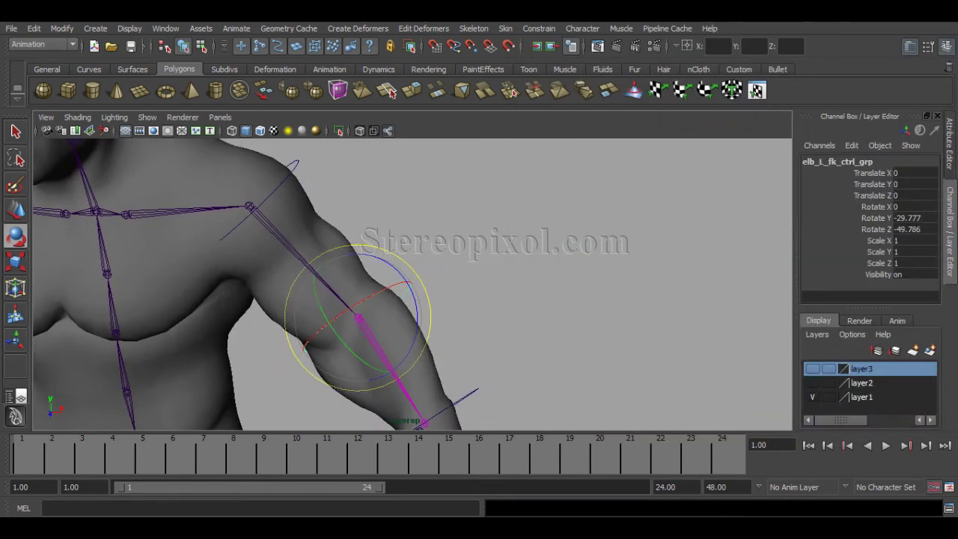
pyautogui.hotkey('alt', 'Tab')
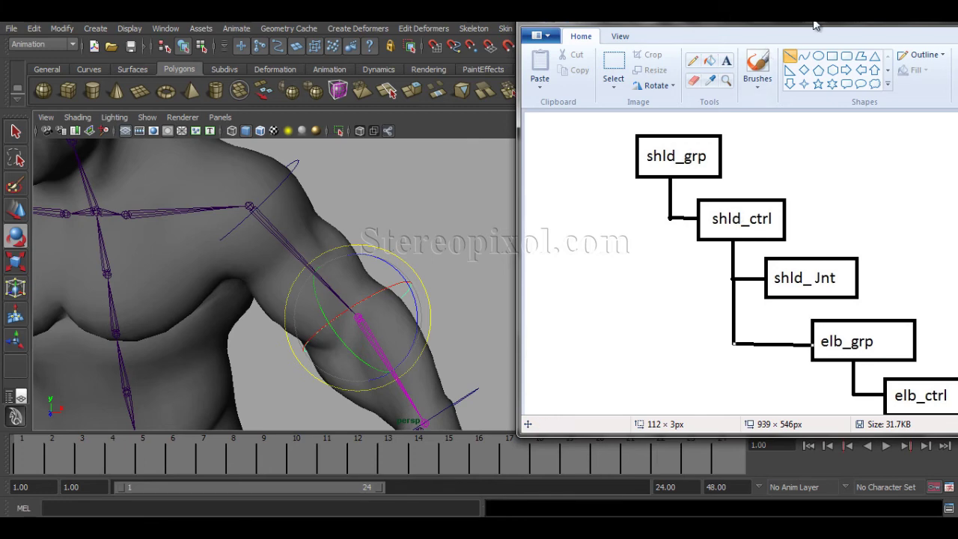
# Step: Move the Paint diagram window aside and minimize it
pyautogui.moveTo(818, 16); pyautogui.dragTo(640, 112)
pyautogui.moveTo(838, 113); pyautogui.dragTo(758, 101)
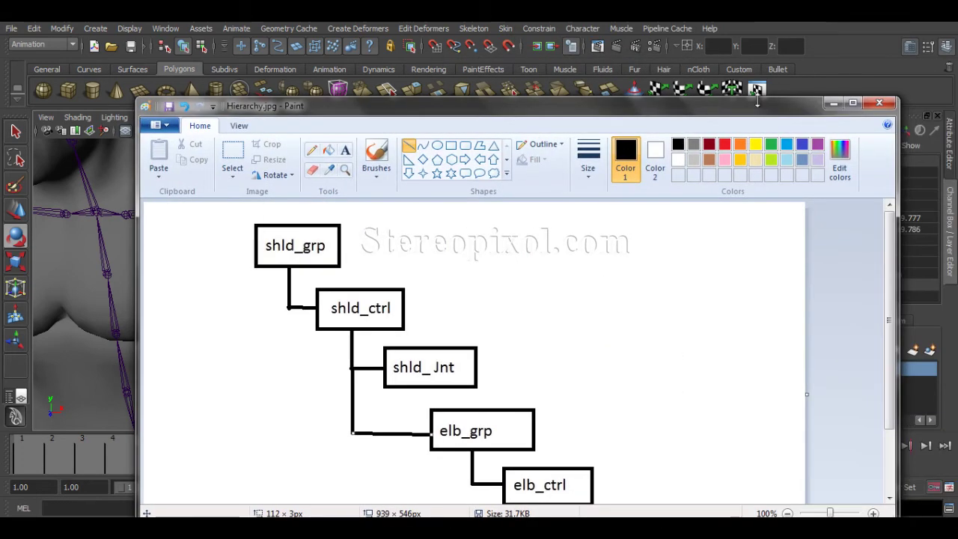
pyautogui.click(828, 103)
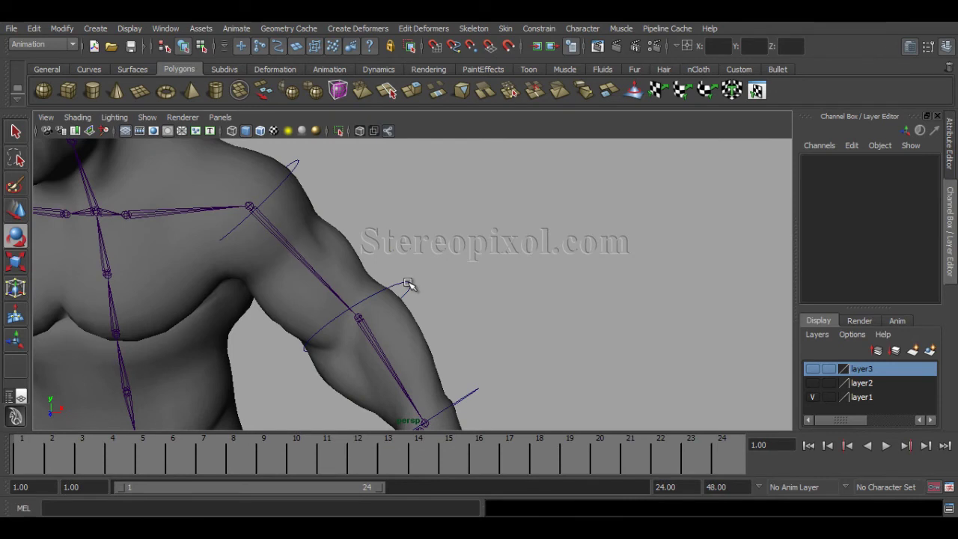
# Step: Parent the elb_L_fk_ctrl group under shld_L_fk_ctrl, then deselect
pyautogui.click(408, 283)
pyautogui.press('Up')
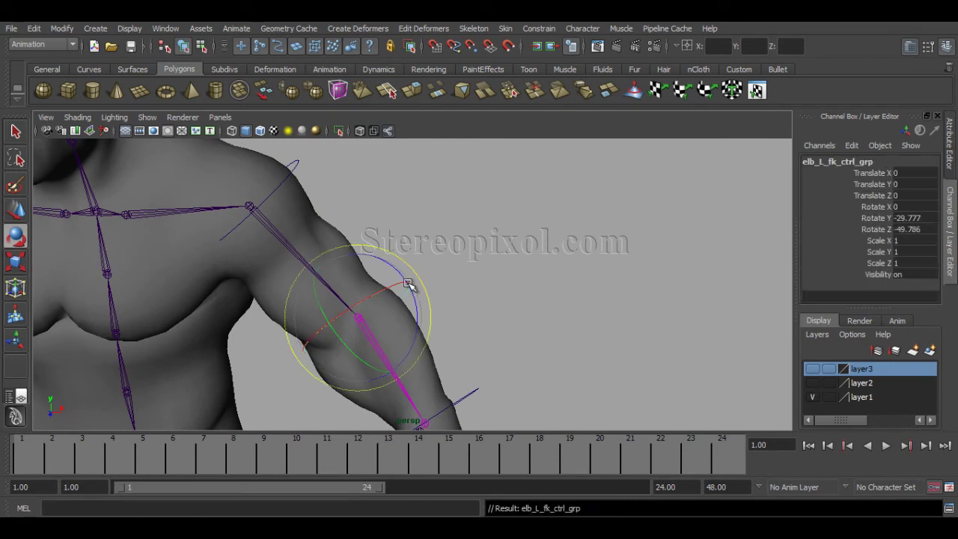
pyautogui.click(298, 163)
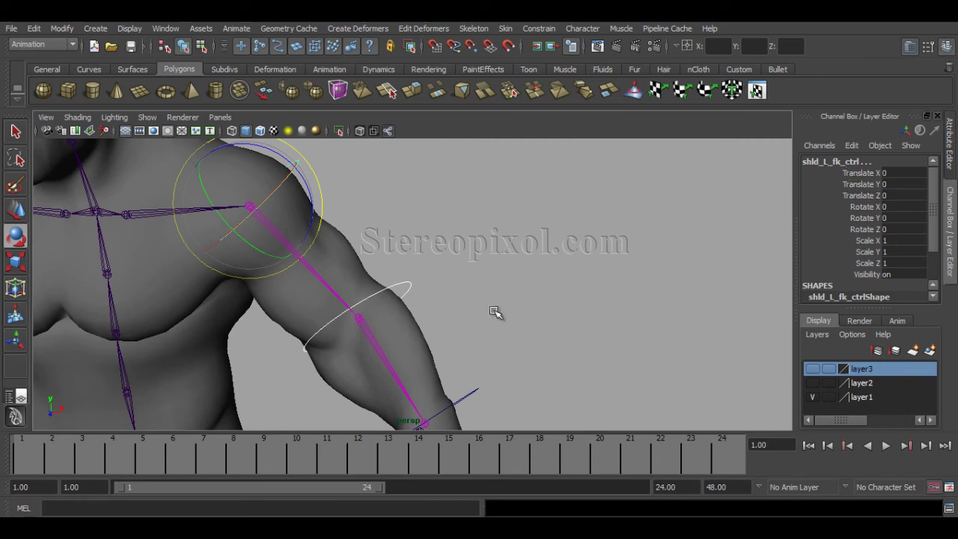
pyautogui.press('Down')
pyautogui.click(297, 161)
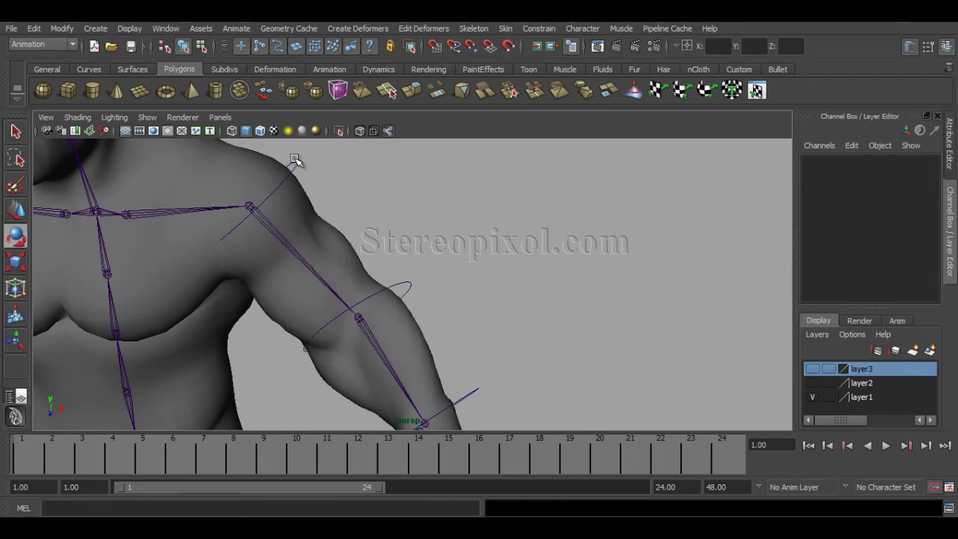
pyautogui.click(292, 165)
pyautogui.scroll(-5, 317, 239)
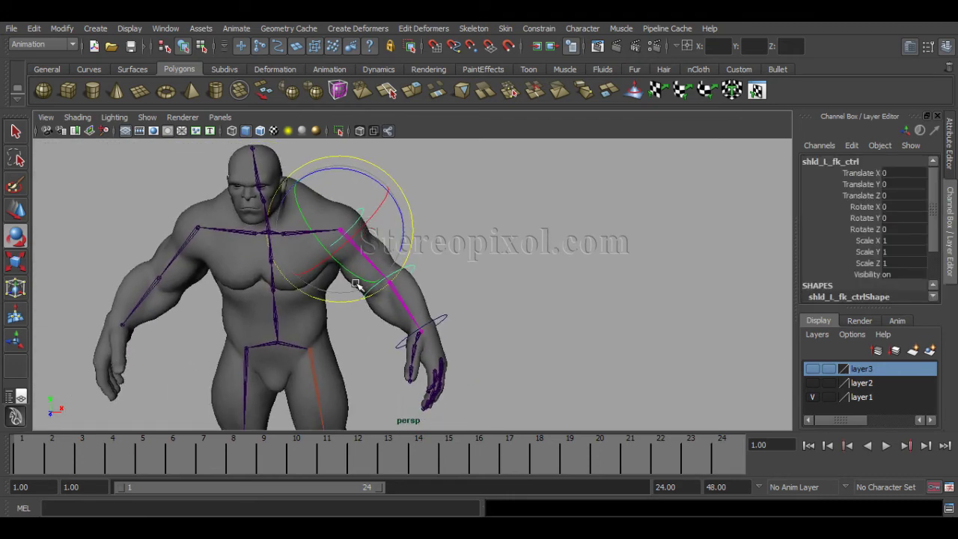
pyautogui.moveTo(353, 277); pyautogui.dragTo(336, 325)
pyautogui.hotkey('ctrl', 'z')
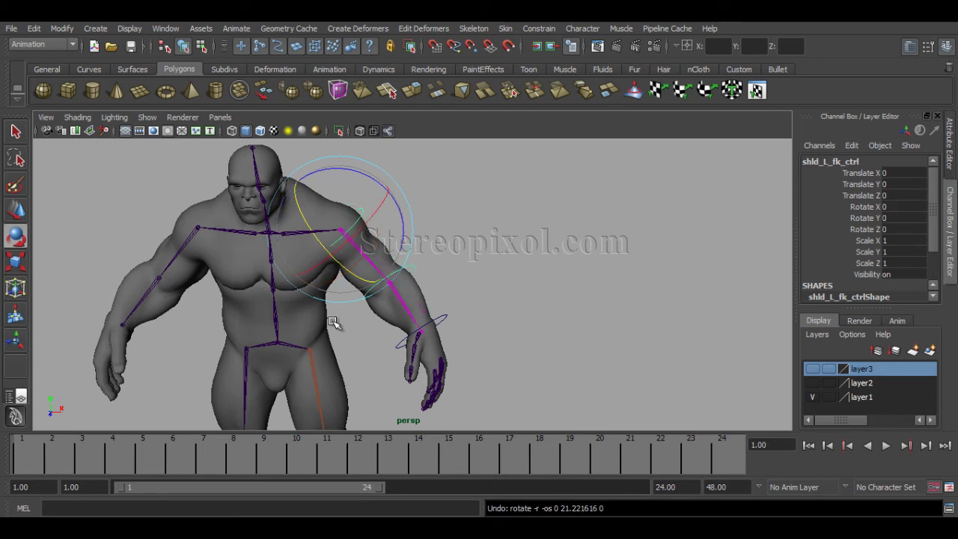
pyautogui.click(409, 268)
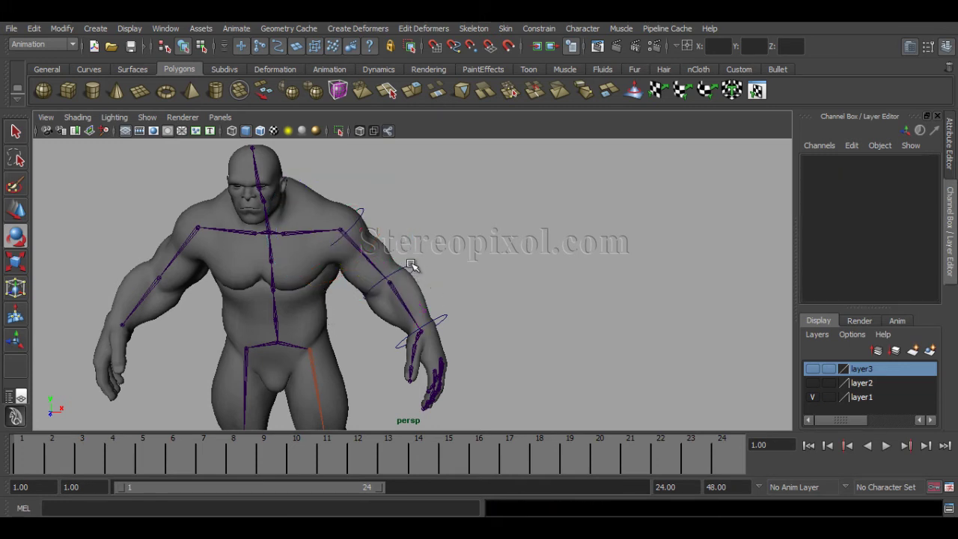
pyautogui.click(410, 266)
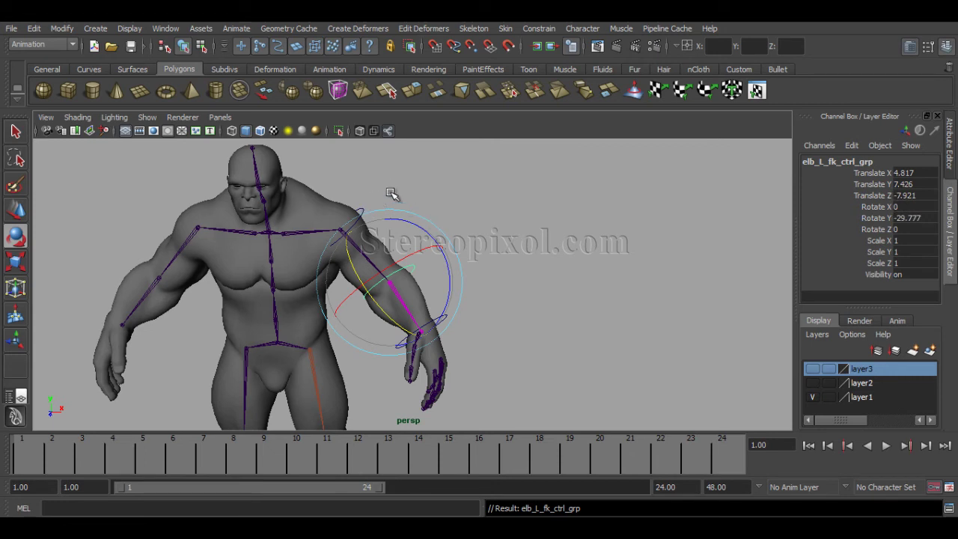
pyautogui.click(360, 215)
pyautogui.click(379, 238)
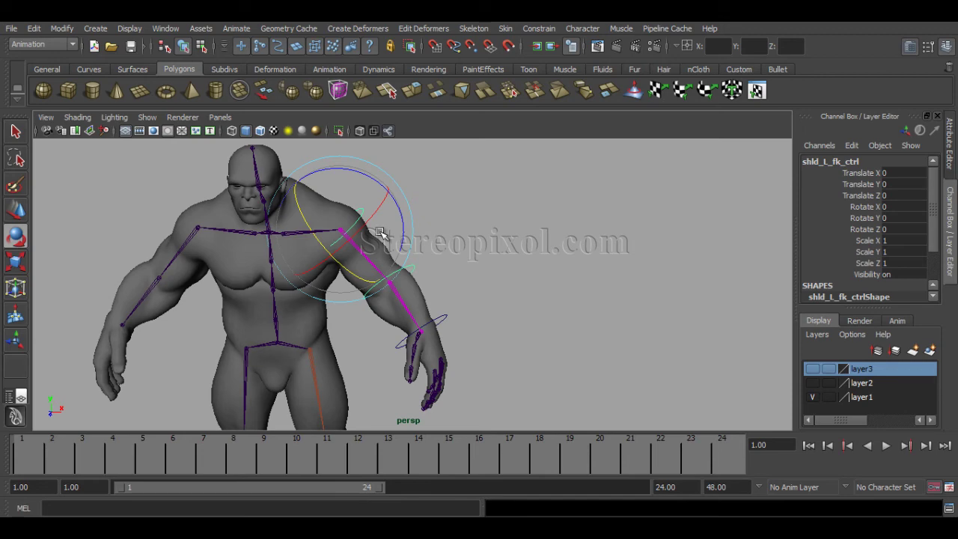
pyautogui.scroll(5, 379, 234)
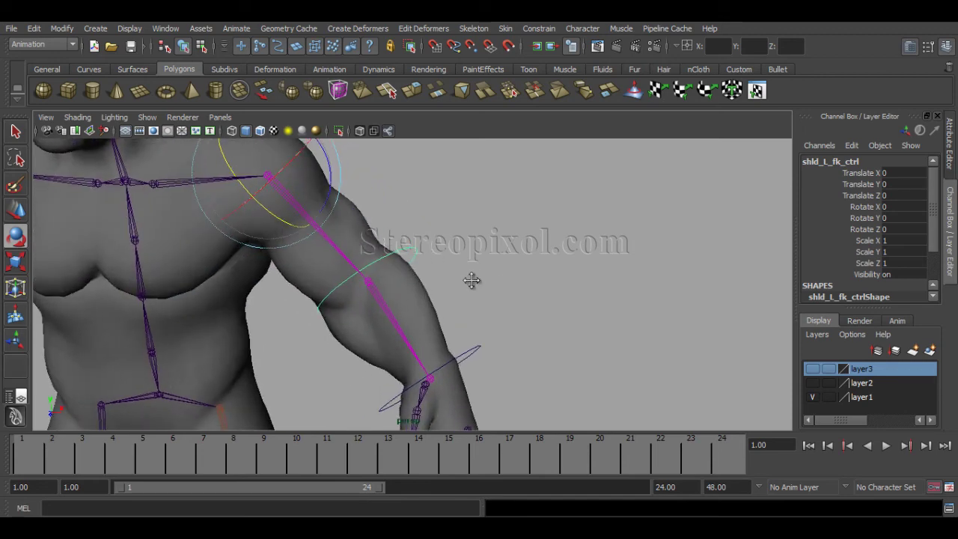
pyautogui.keyDown('alt'); pyautogui.moveTo(473, 277); pyautogui.dragTo(417, 315, button='middle'); pyautogui.keyUp('alt')
pyautogui.keyDown('alt'); pyautogui.moveTo(417, 315); pyautogui.dragTo(434, 374); pyautogui.keyUp('alt')
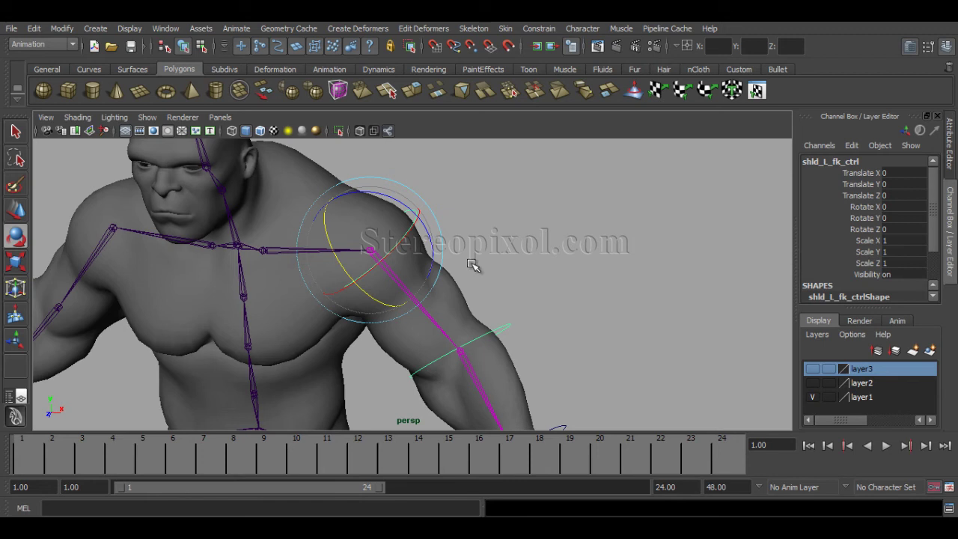
pyautogui.click(505, 327)
pyautogui.press('Up')
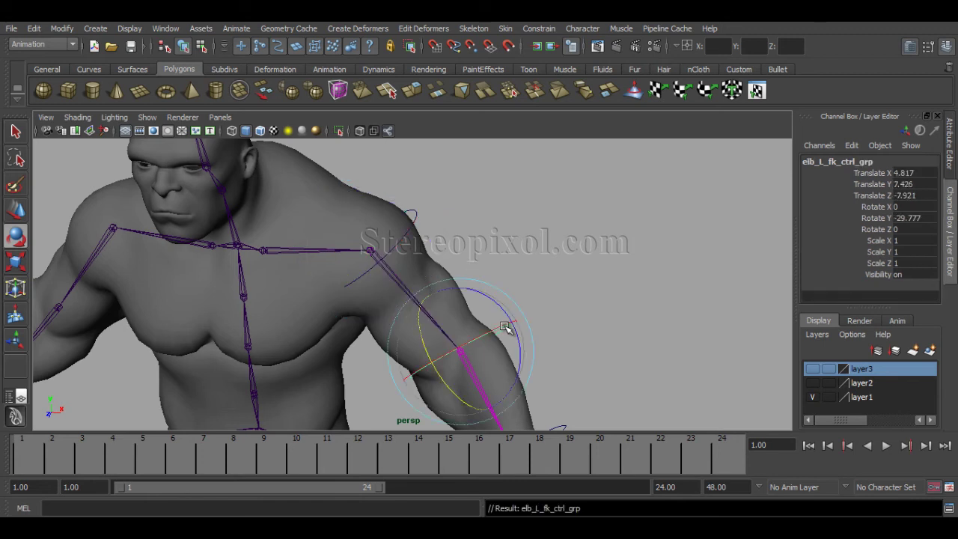
pyautogui.click(496, 332)
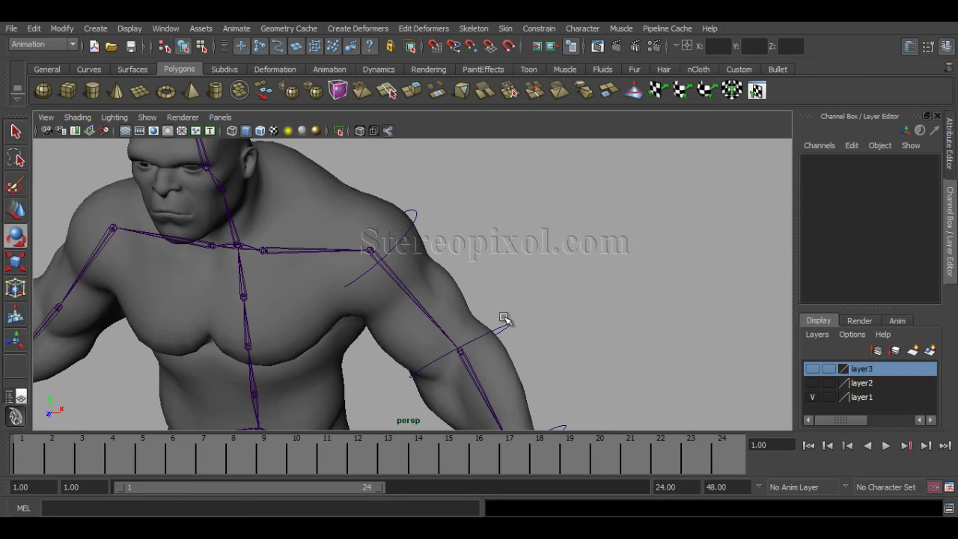
pyautogui.click(516, 338)
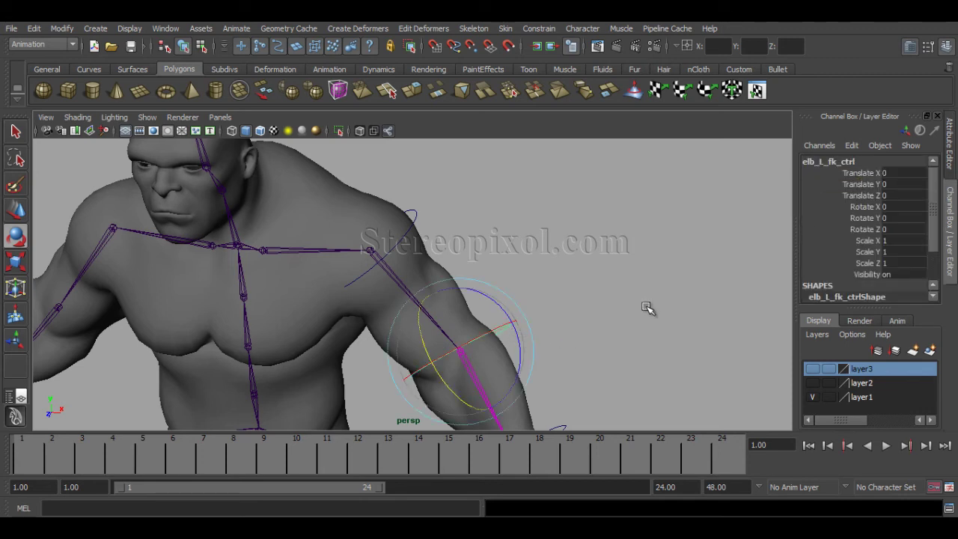
pyautogui.press('Up')
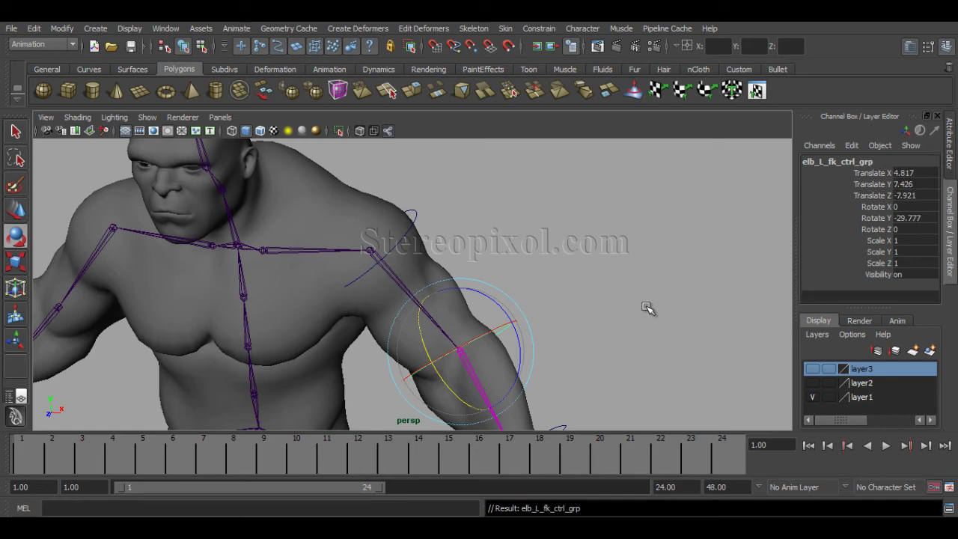
# Step: In Hierarchy.jpg, draw a vertical connector down from elb_ctrl's branch past elb_Jnt
pyautogui.click(426, 441)
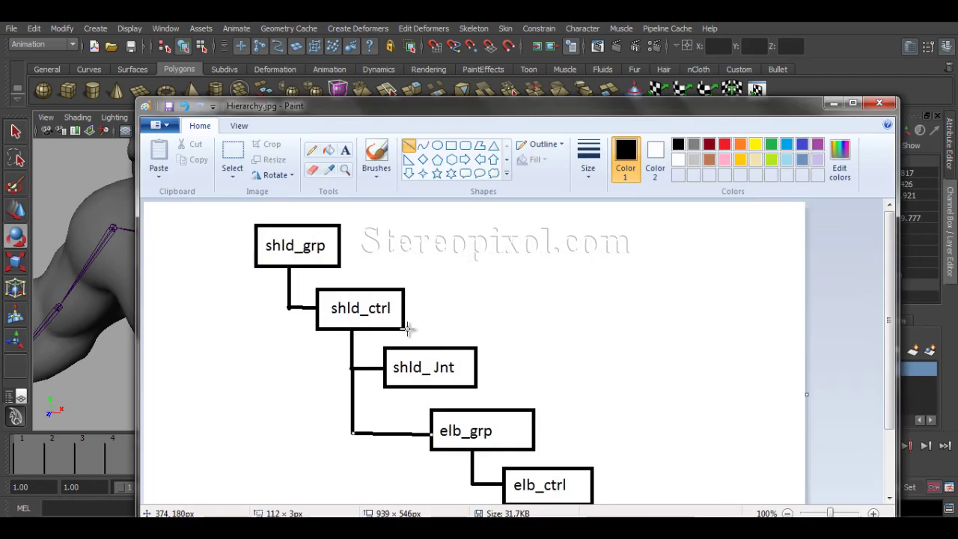
pyautogui.moveTo(465, 114); pyautogui.dragTo(521, 46)
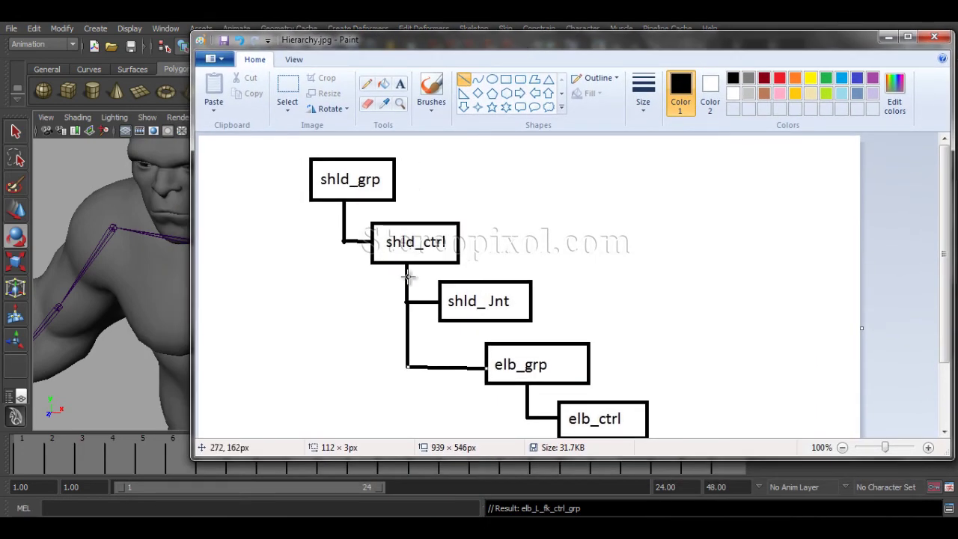
pyautogui.scroll(-2, 569, 326)
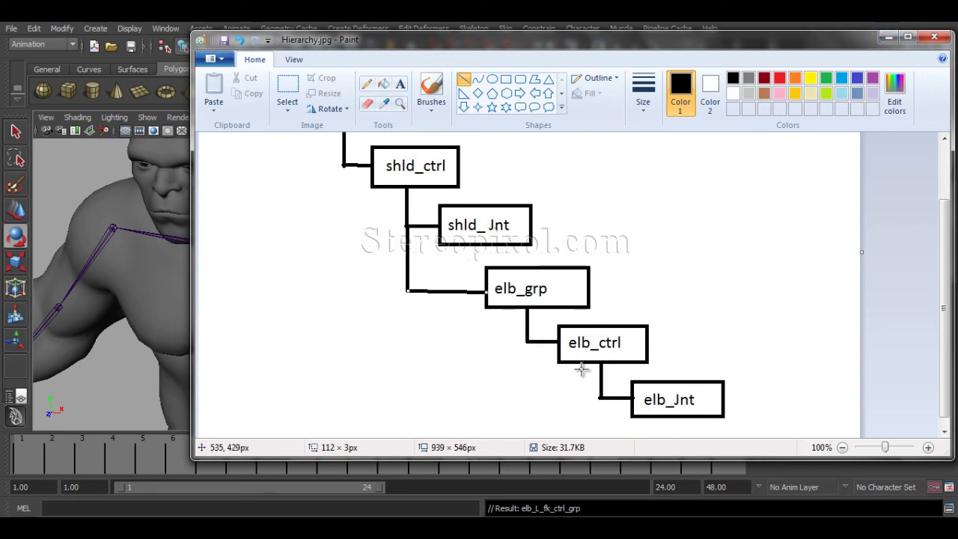
pyautogui.moveTo(600, 399); pyautogui.dragTo(601, 433)
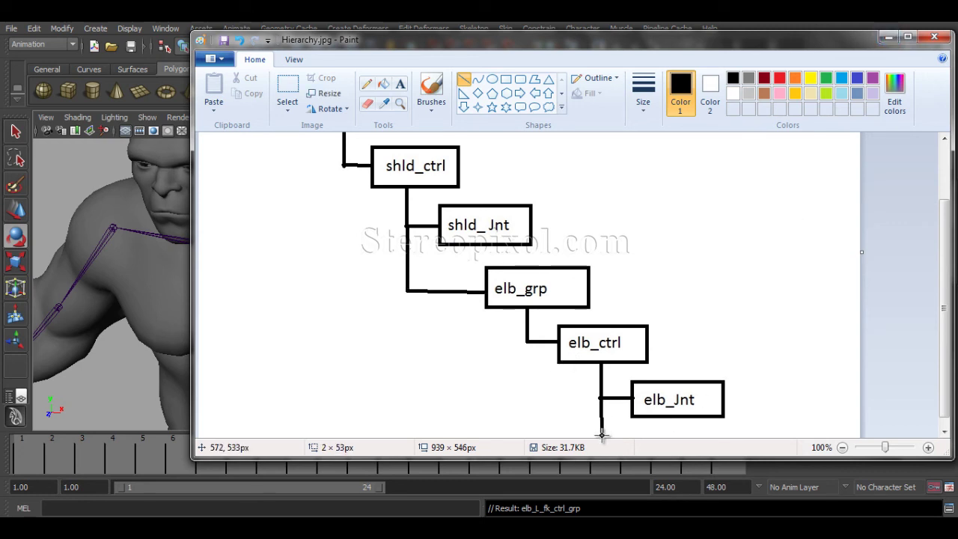
# Step: Parent wrst_L_fk_ctrl_grp under elb_L_fk_ctrl, then deselect and frame the whole character
pyautogui.click(887, 35)
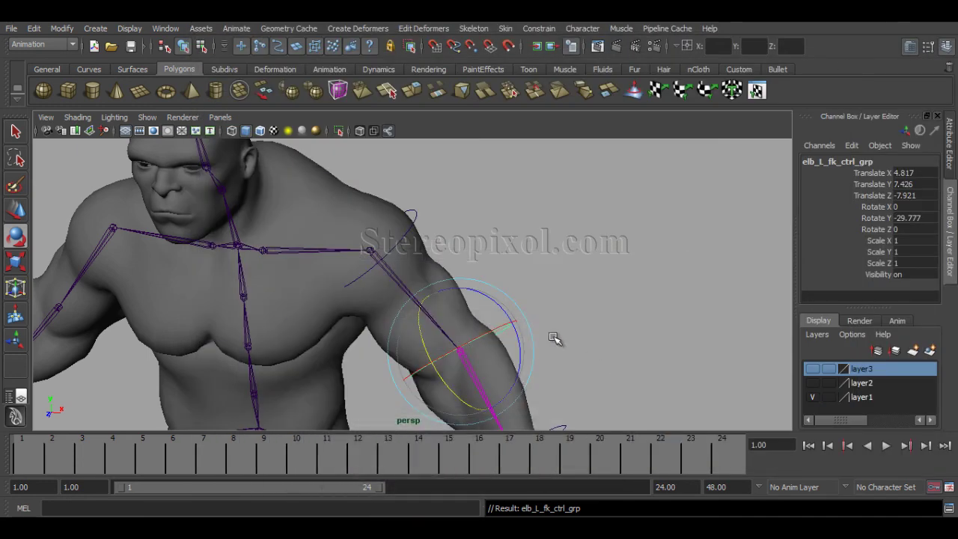
pyautogui.keyDown('alt'); pyautogui.moveTo(552, 321); pyautogui.dragTo(551, 238, button='middle'); pyautogui.keyUp('alt')
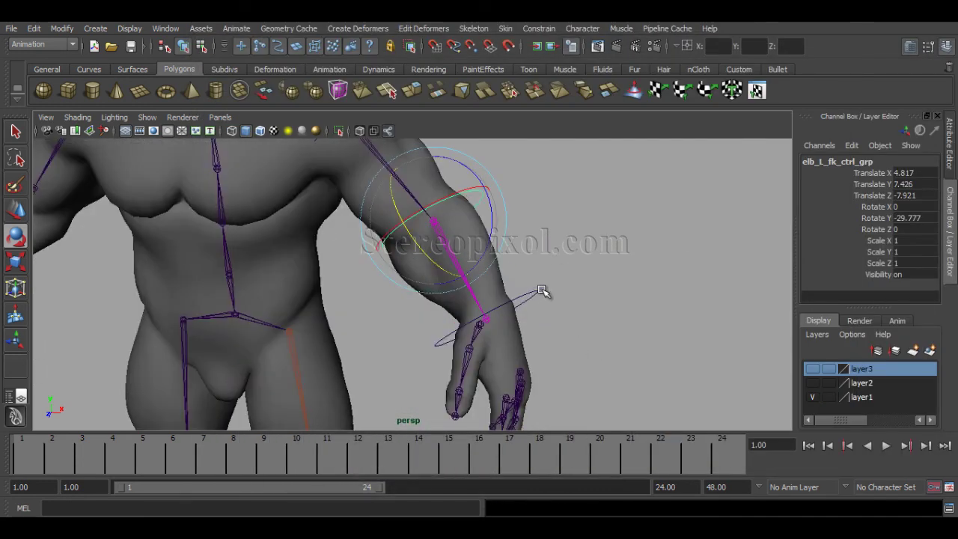
pyautogui.click(543, 292)
pyautogui.press('Up')
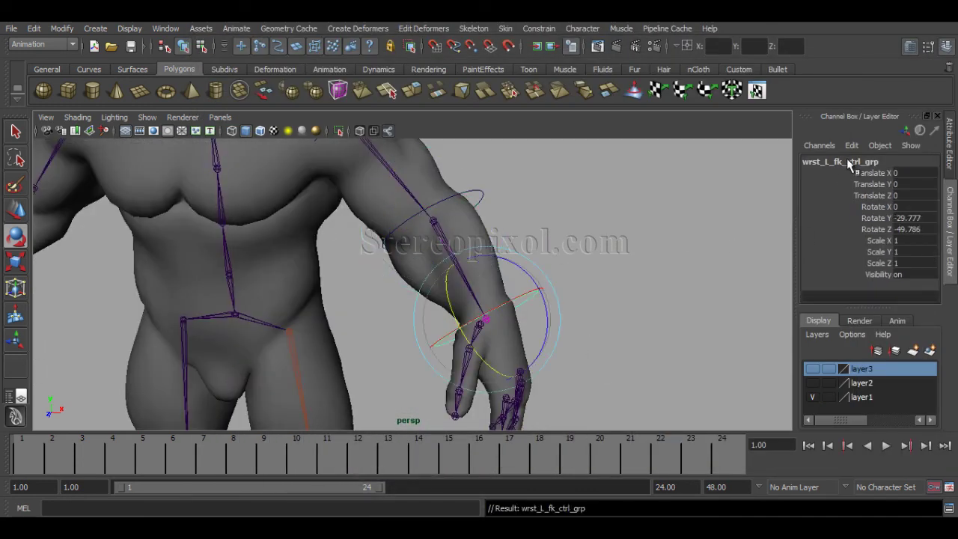
pyautogui.keyDown('alt'); pyautogui.moveTo(601, 177); pyautogui.dragTo(607, 228, button='middle'); pyautogui.keyUp('alt')
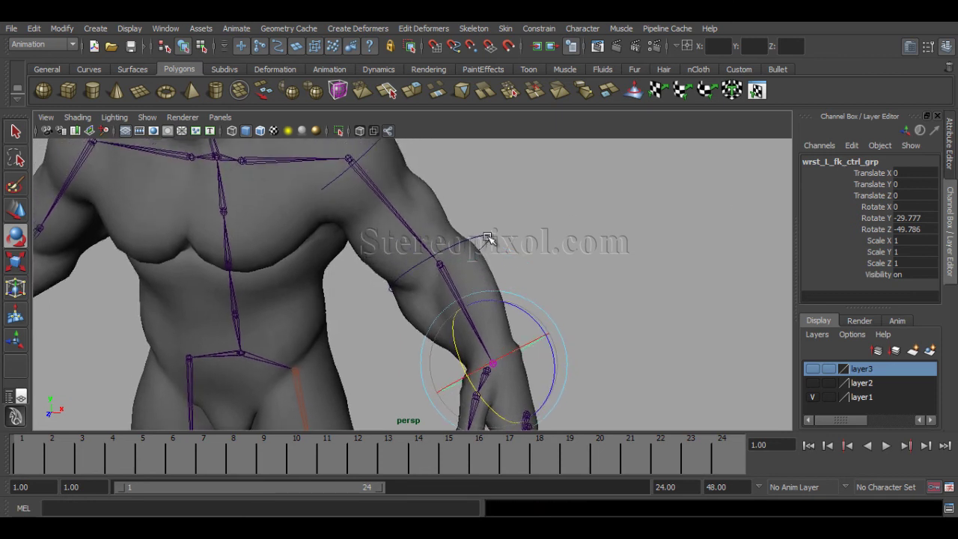
pyautogui.click(488, 238)
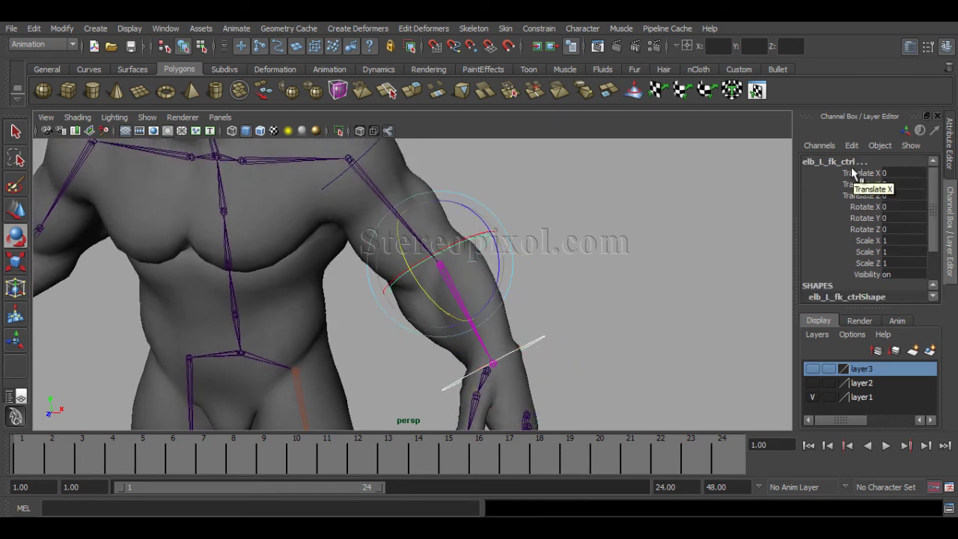
pyautogui.press('Down')
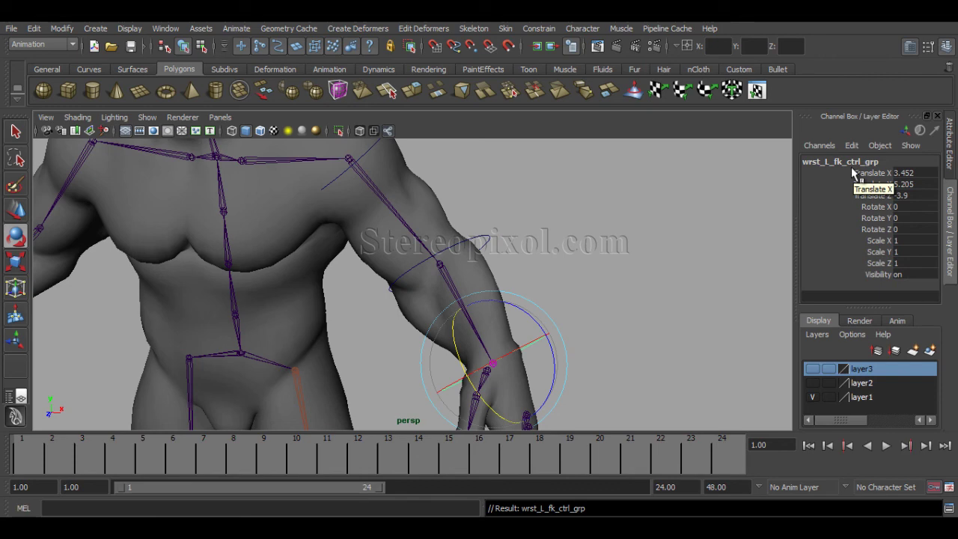
pyautogui.click(599, 230)
pyautogui.keyDown('alt'); pyautogui.moveTo(599, 229); pyautogui.dragTo(513, 269, button='right'); pyautogui.keyUp('alt')
pyautogui.keyDown('alt'); pyautogui.moveTo(513, 269); pyautogui.dragTo(545, 299); pyautogui.keyUp('alt')
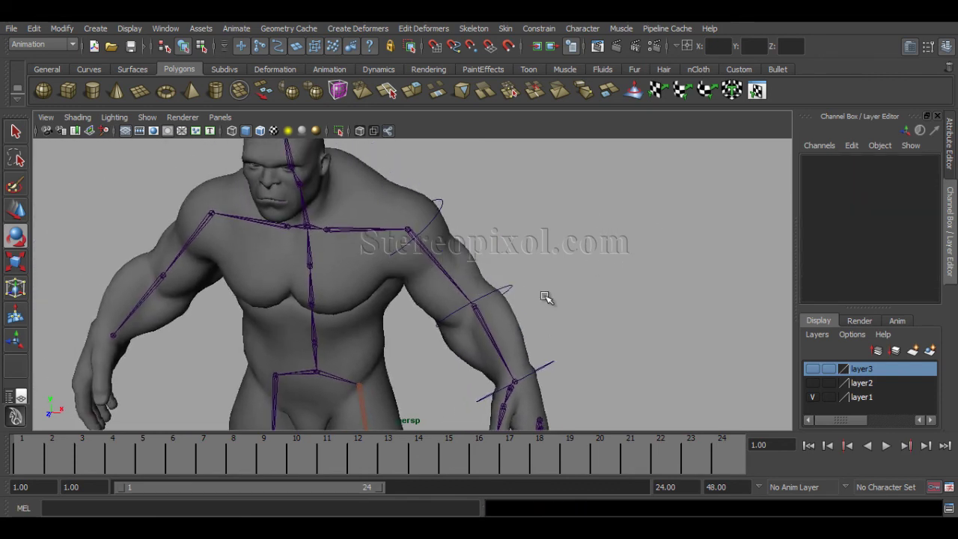
pyautogui.click(442, 200)
pyautogui.keyDown('alt'); pyautogui.moveTo(442, 201); pyautogui.dragTo(367, 290); pyautogui.keyUp('alt')
pyautogui.hotkey('ctrl', 'z')
pyautogui.hotkey('ctrl', 'z')
pyautogui.hotkey('ctrl', 'z')
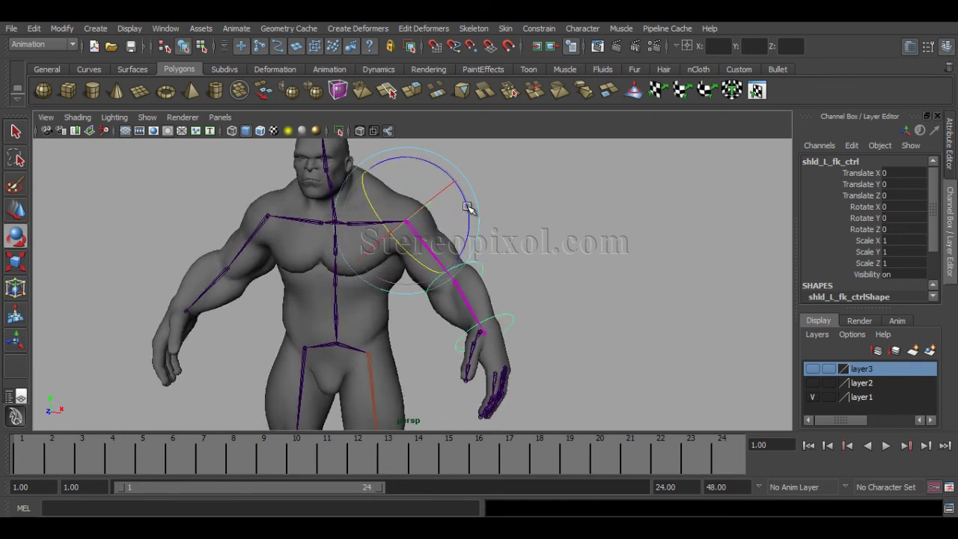
pyautogui.moveTo(467, 206)
pyautogui.mouseDown()
pyautogui.moveTo(431, 176)
pyautogui.moveTo(470, 199)
pyautogui.mouseUp()
pyautogui.hotkey('ctrl', 'z')
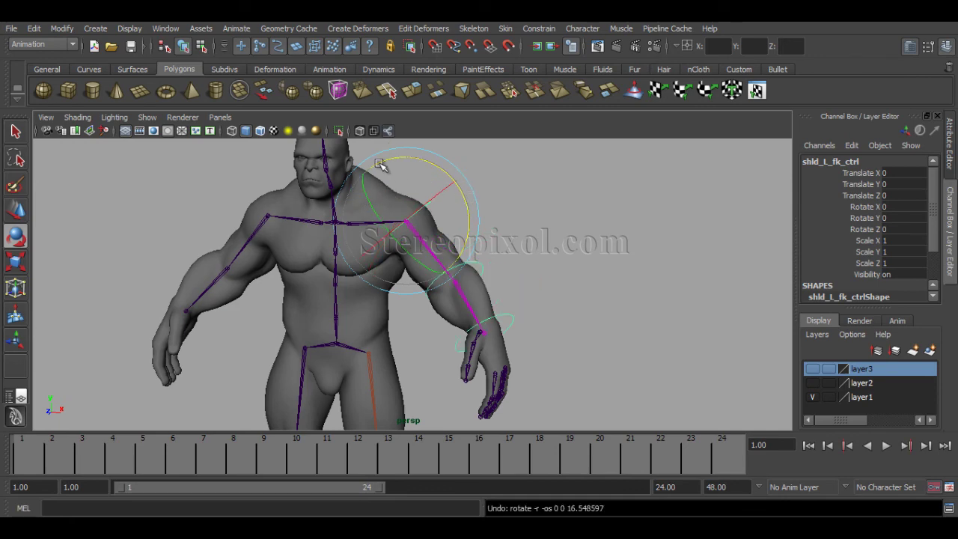
pyautogui.keyDown('alt'); pyautogui.moveTo(391, 186); pyautogui.dragTo(354, 265, button='middle'); pyautogui.keyUp('alt')
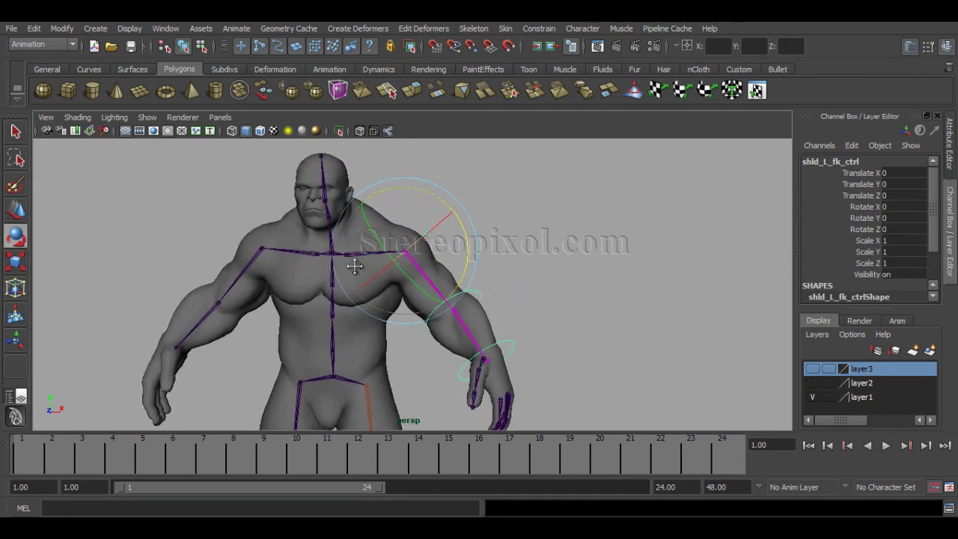
pyautogui.keyDown('alt'); pyautogui.moveTo(354, 266); pyautogui.dragTo(384, 225, button='right'); pyautogui.keyUp('alt')
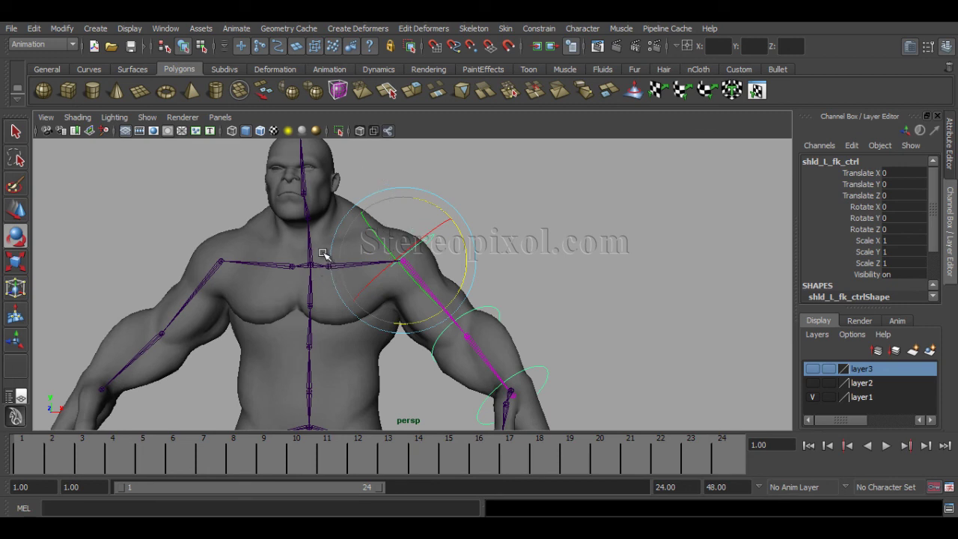
pyautogui.keyDown('alt'); pyautogui.moveTo(492, 342); pyautogui.dragTo(539, 268); pyautogui.keyUp('alt')
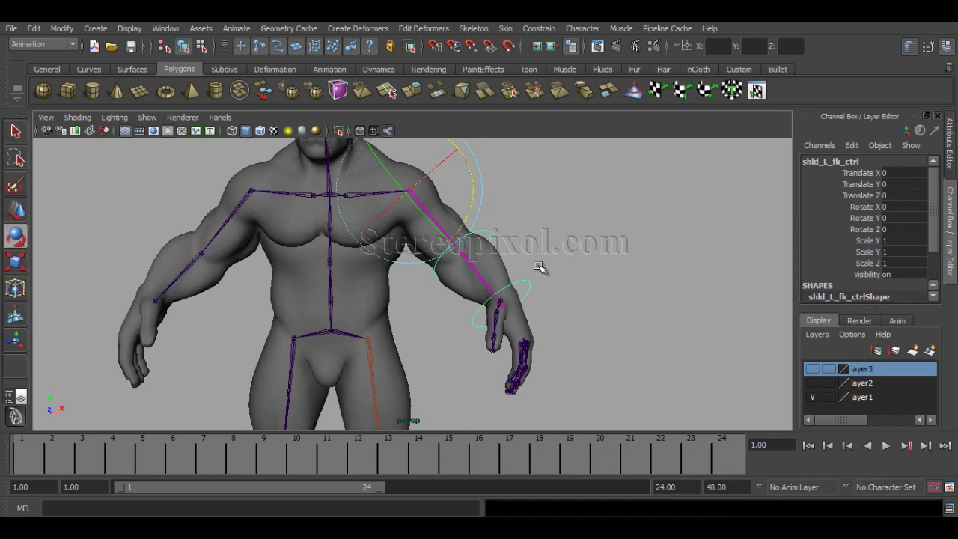
pyautogui.keyDown('alt'); pyautogui.moveTo(539, 260); pyautogui.dragTo(537, 321); pyautogui.keyUp('alt')
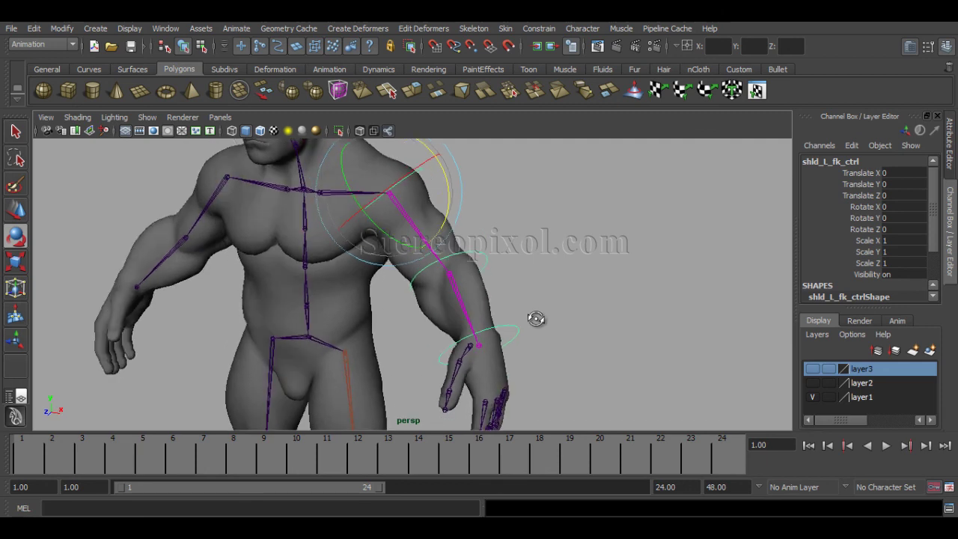